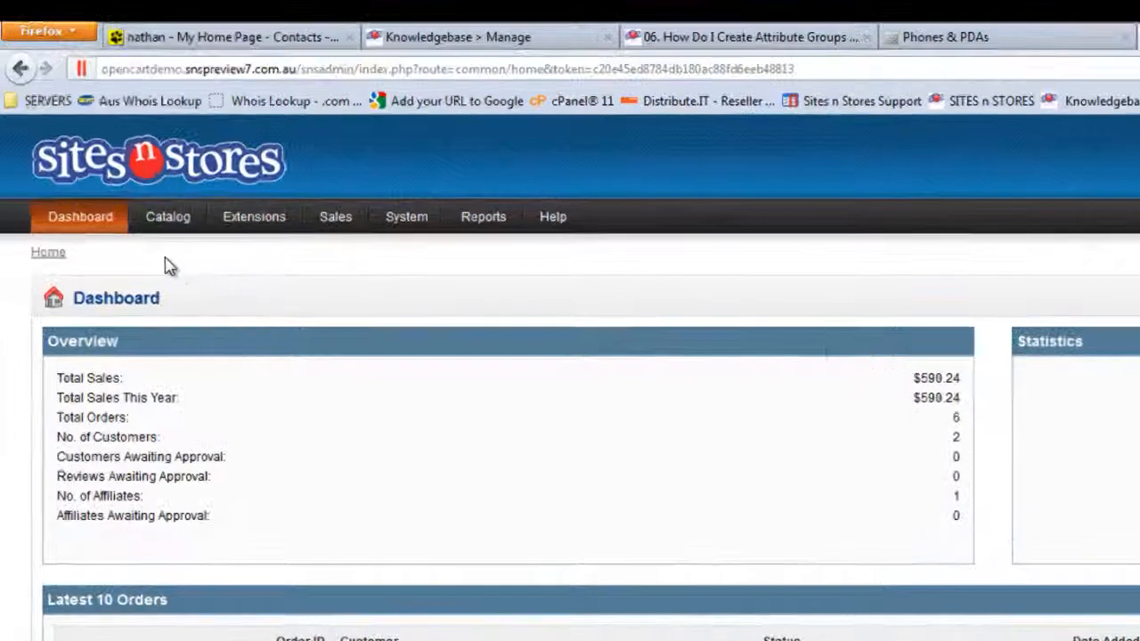
- Open the catalog's attribute groups list and start a new attribute group
{"action": "mouse_move", "coordinate": [163, 223]}
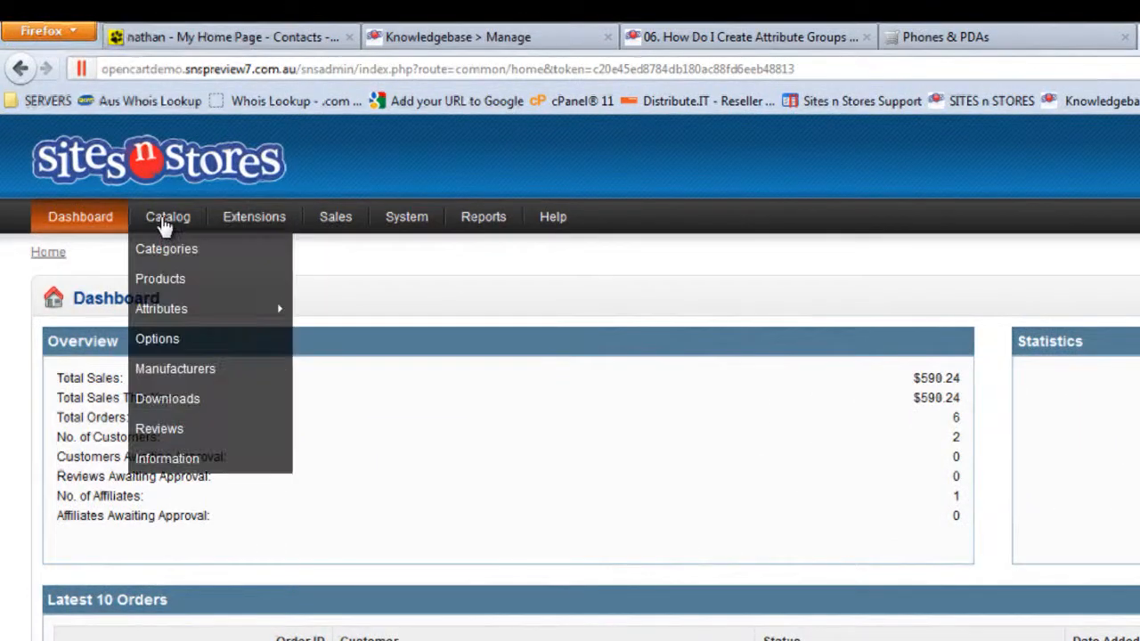
{"action": "mouse_move", "coordinate": [254, 309]}
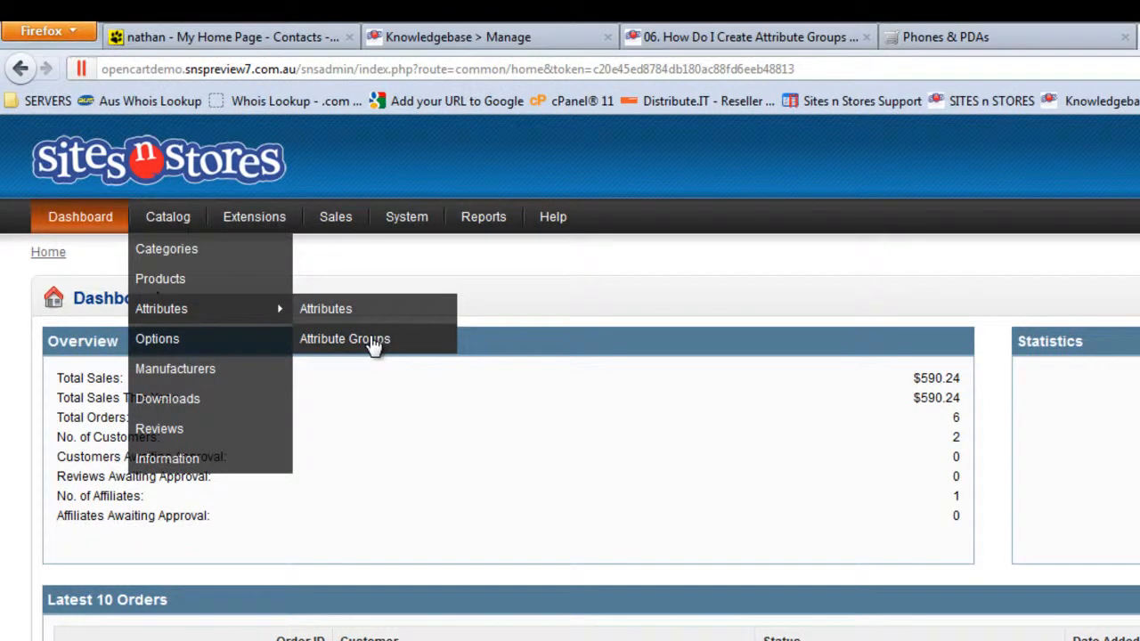
{"action": "left_click", "coordinate": [374, 343]}
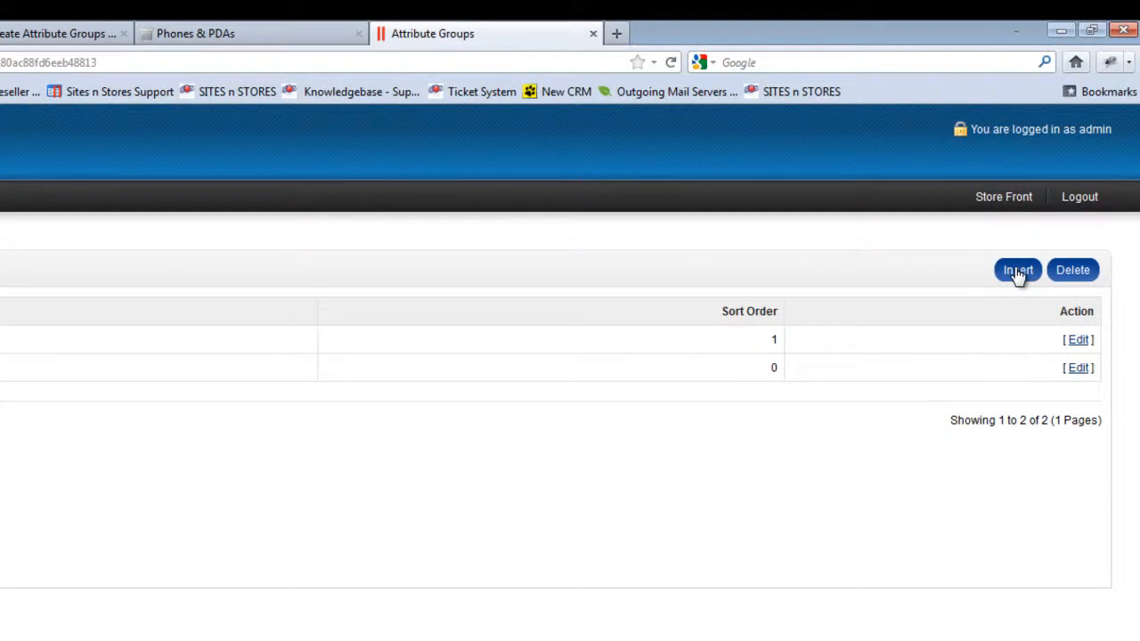
{"action": "left_click", "coordinate": [1019, 271]}
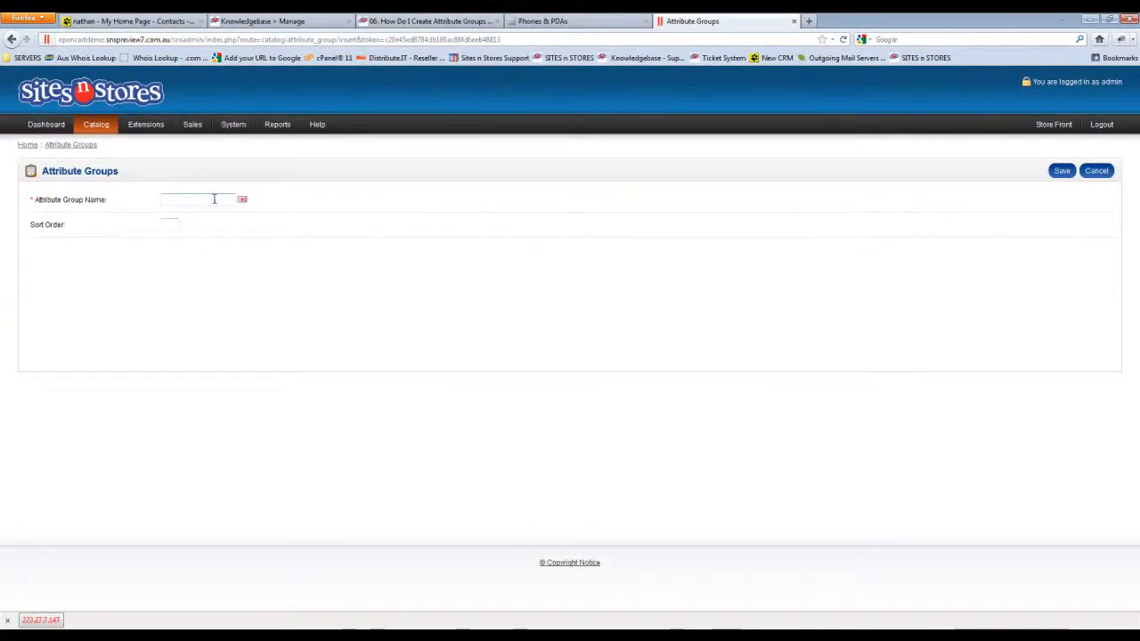
- Look at the storefront's Phones & PDAs category, then return to the new attribute group form
{"action": "left_click", "coordinate": [214, 198]}
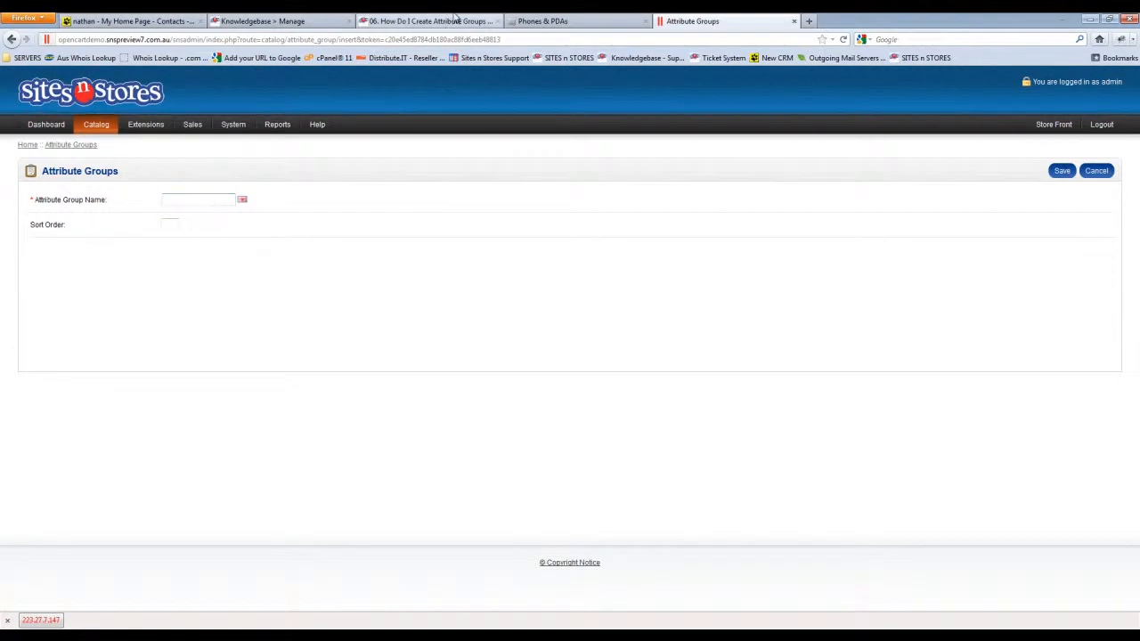
{"action": "left_click", "coordinate": [571, 17]}
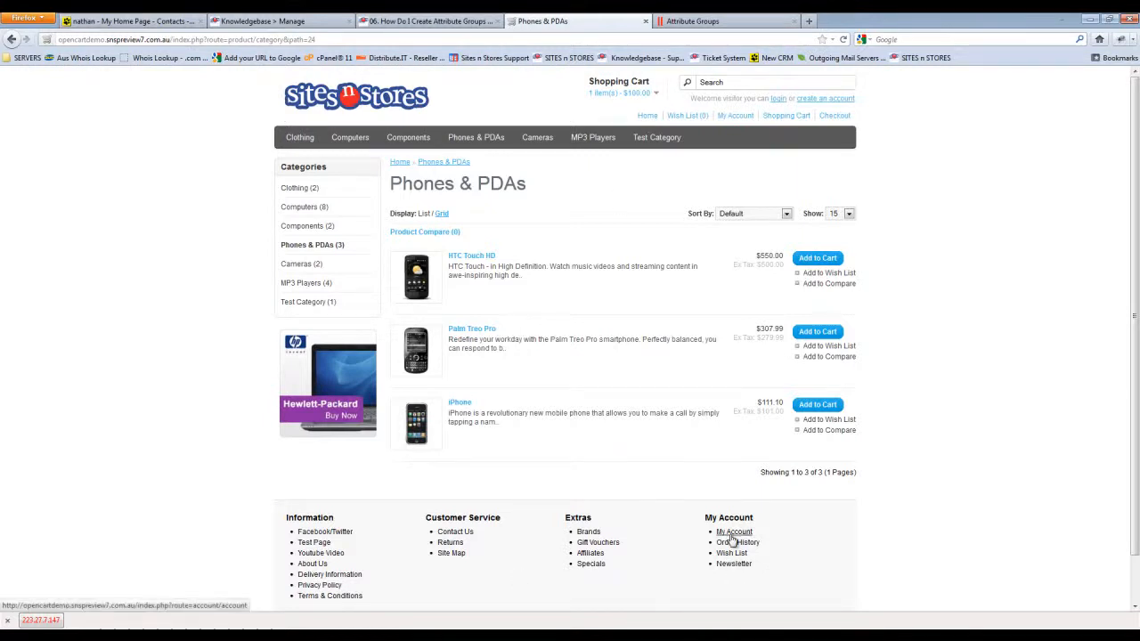
{"action": "left_click", "coordinate": [757, 19]}
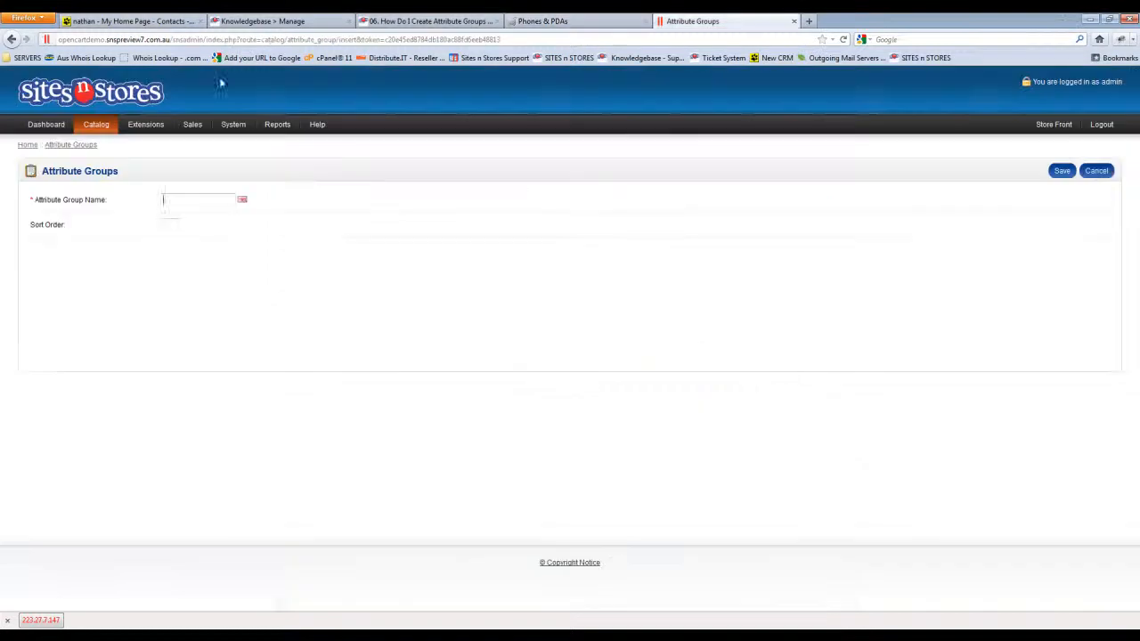
- Name the new attribute group "Phone Specifications" with sort order 1 and save it
{"action": "left_click", "coordinate": [183, 198]}
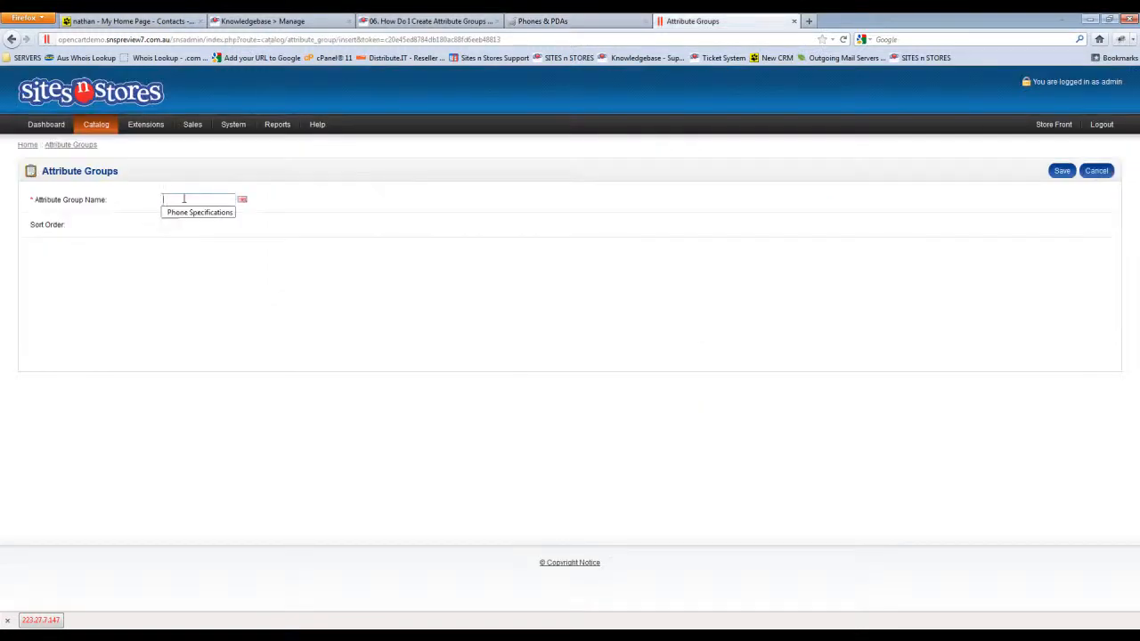
{"action": "type", "text": "Phone Spe"}
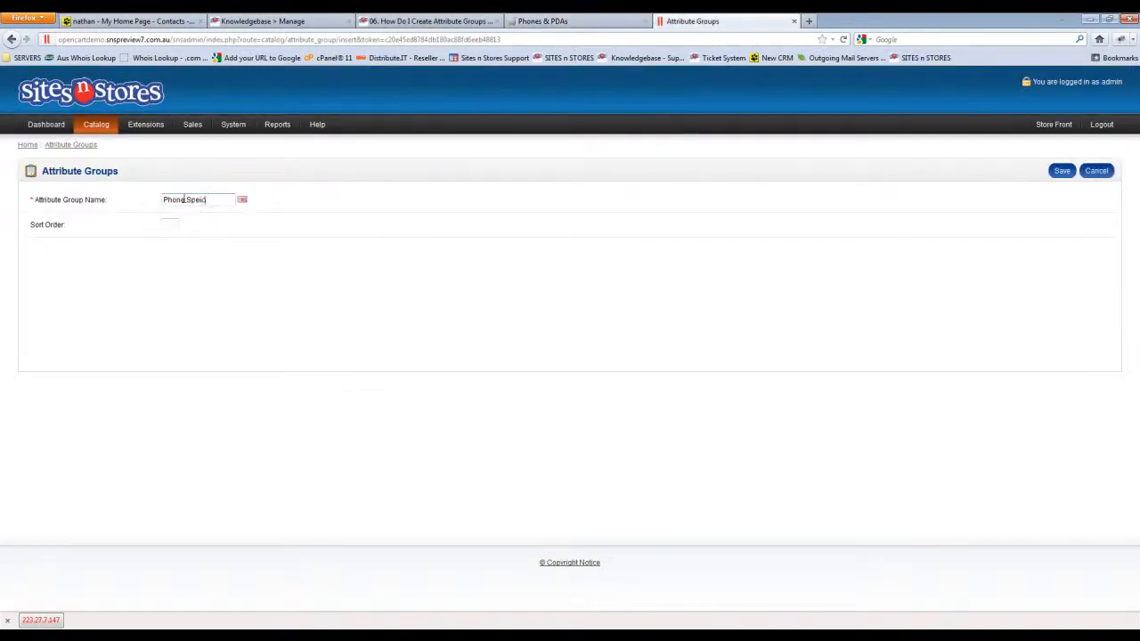
{"action": "key", "text": "BackSpace"}
{"action": "type", "text": "ecifications"}
{"action": "key", "text": "Tab"}
{"action": "left_click", "coordinate": [335, 311]}
{"action": "left_click", "coordinate": [1063, 172]}
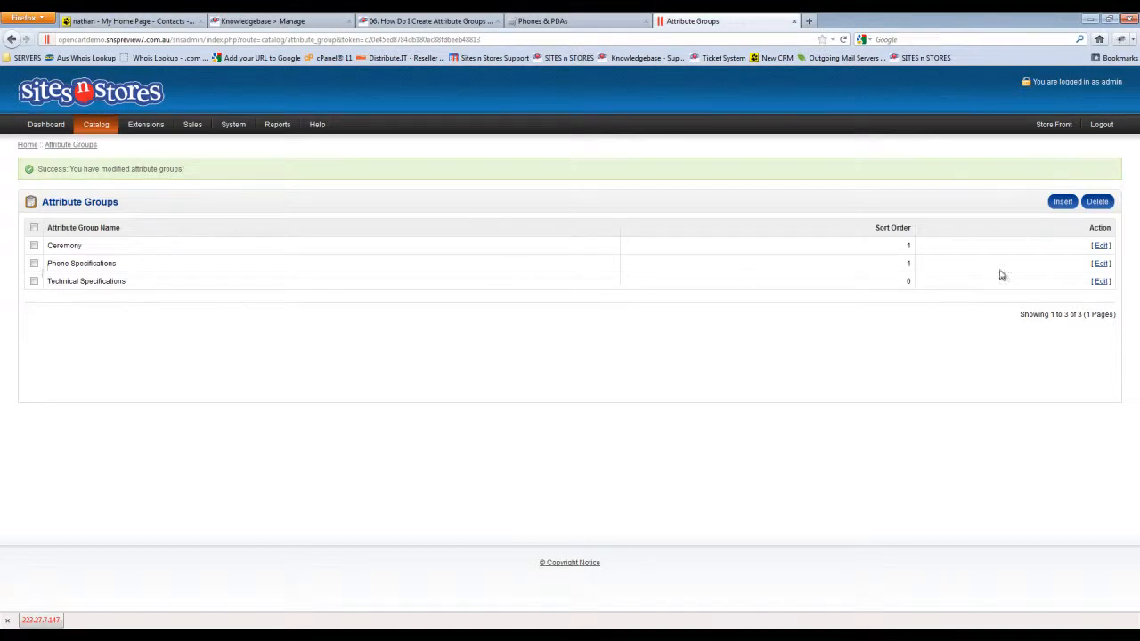
{"action": "left_click_drag", "start_coordinate": [117, 264], "coordinate": [52, 267]}
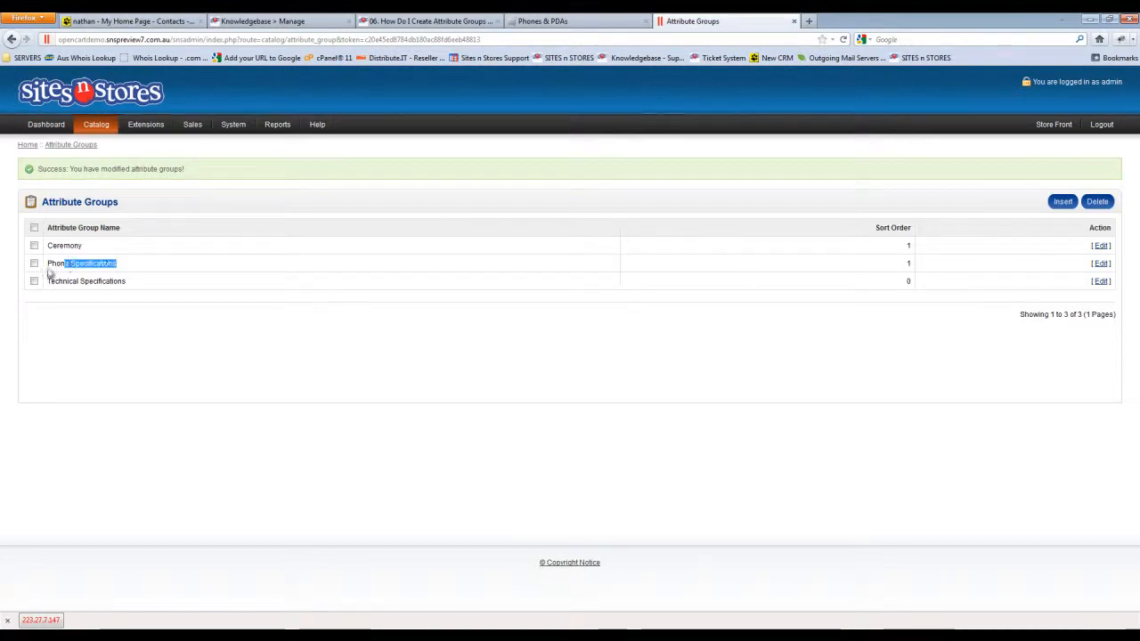
{"action": "left_click", "coordinate": [188, 375]}
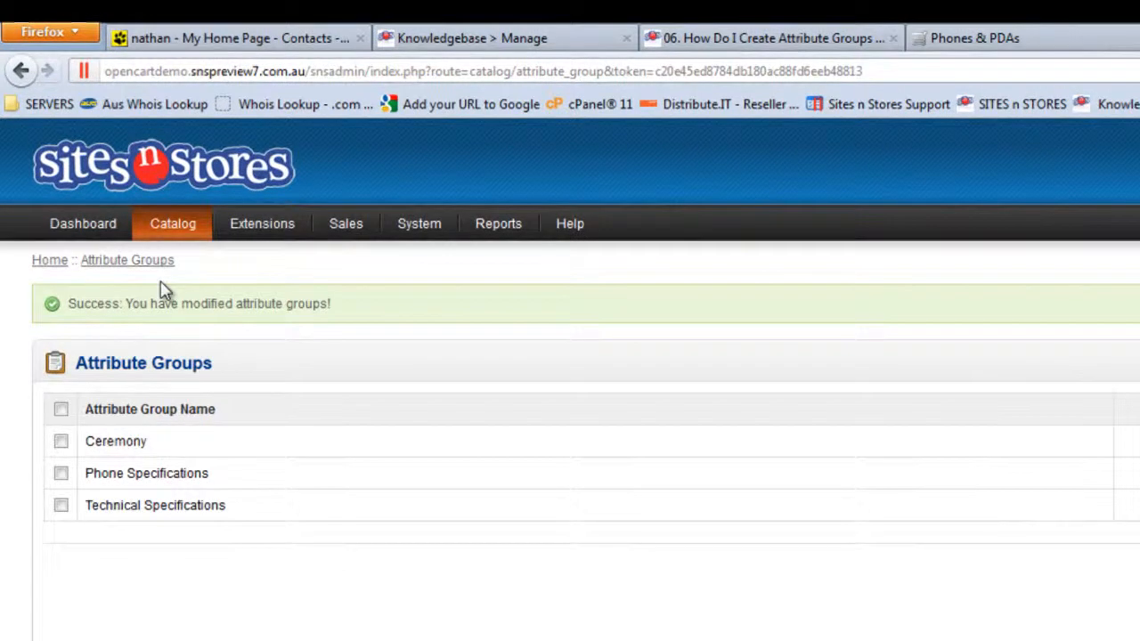
- Open the catalog's attributes list and start a new attribute
{"action": "mouse_move", "coordinate": [179, 223]}
{"action": "mouse_move", "coordinate": [214, 330]}
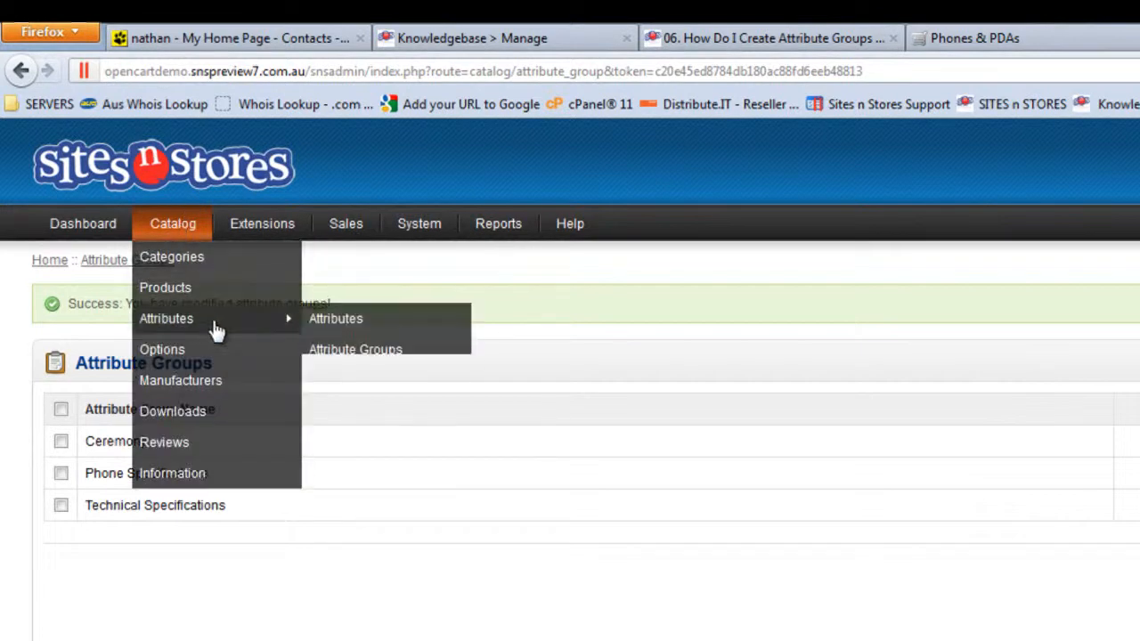
{"action": "left_click", "coordinate": [344, 326]}
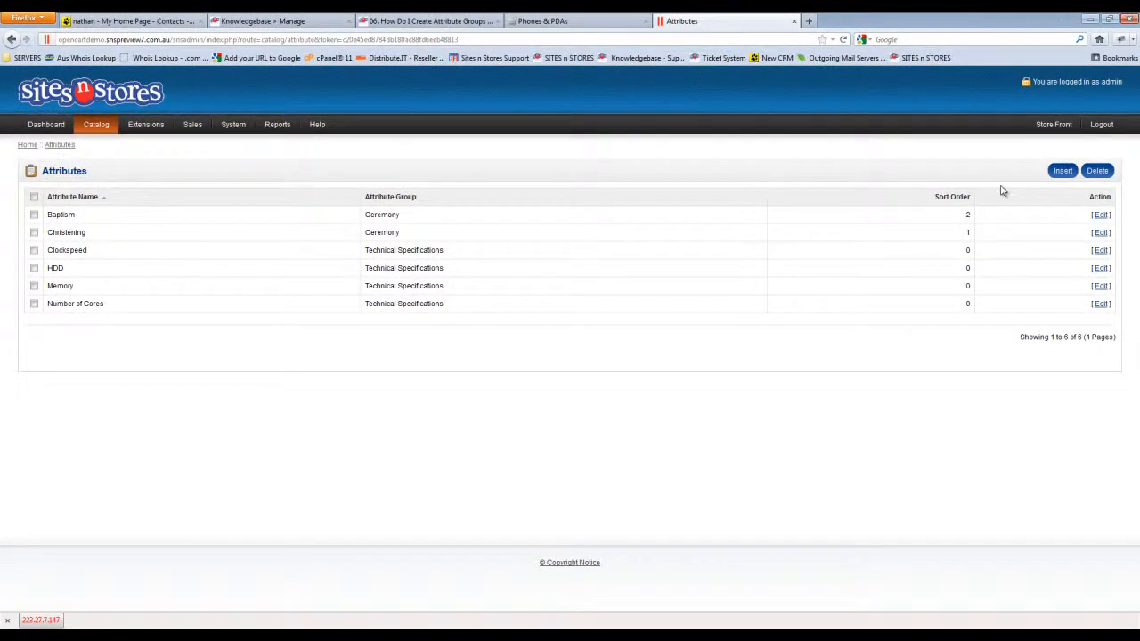
{"action": "left_click", "coordinate": [1063, 172]}
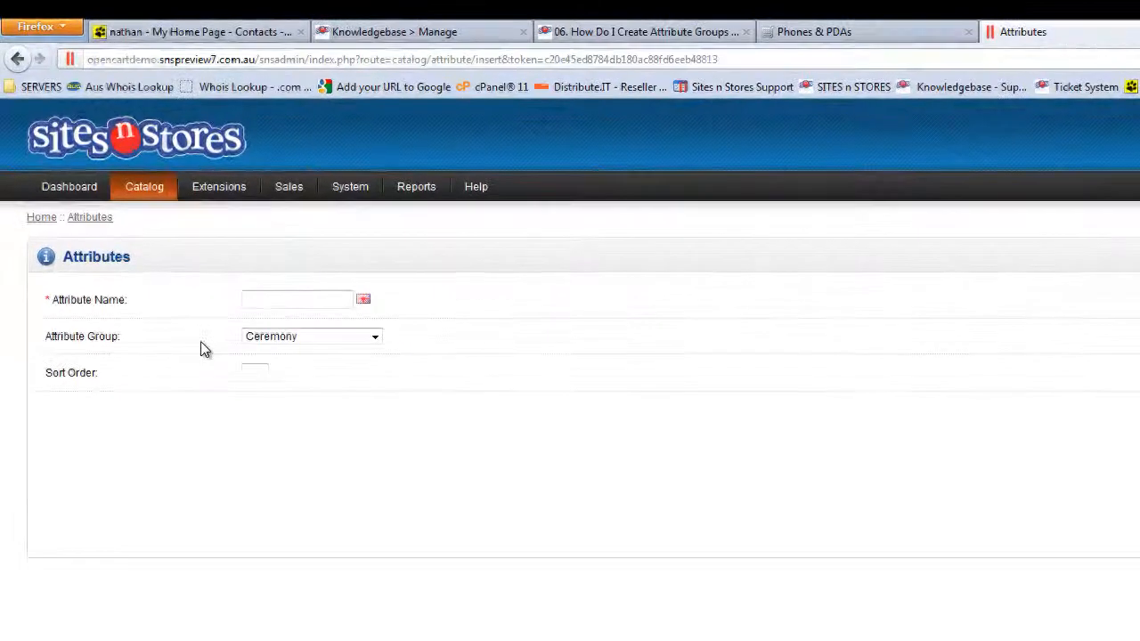
- Create the attribute "Screen" in the Phone Specifications group with sort order 1 and save it
{"action": "left_click", "coordinate": [375, 338]}
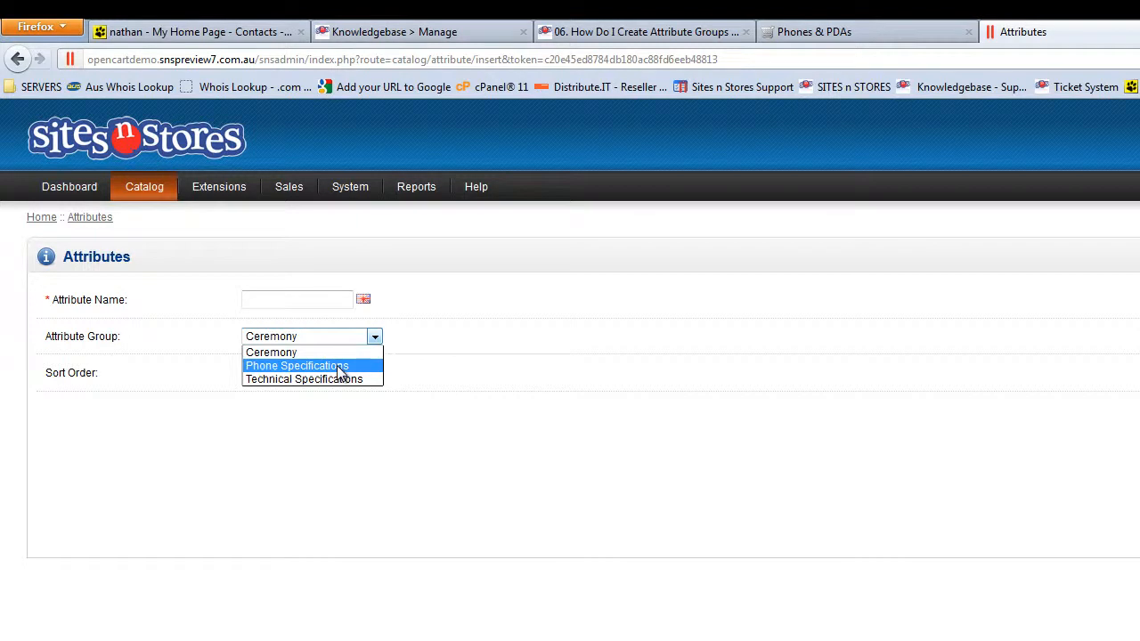
{"action": "left_click", "coordinate": [339, 373]}
{"action": "left_click", "coordinate": [268, 297]}
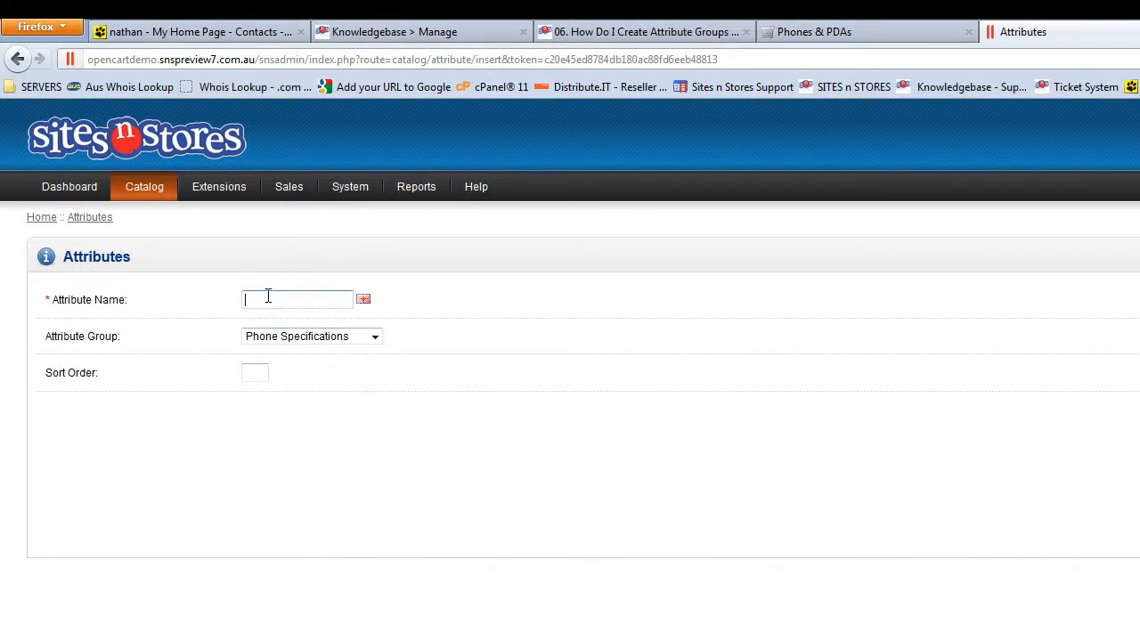
{"action": "type", "text": "Screen"}
{"action": "left_click", "coordinate": [258, 375]}
{"action": "type", "text": "1"}
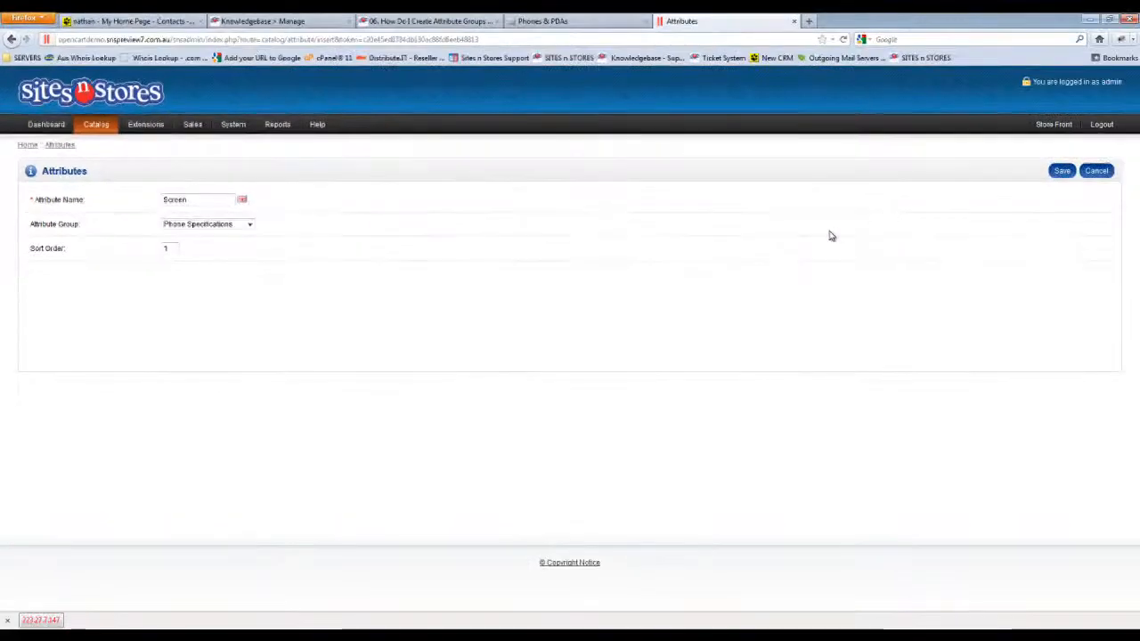
{"action": "left_click", "coordinate": [1063, 171]}
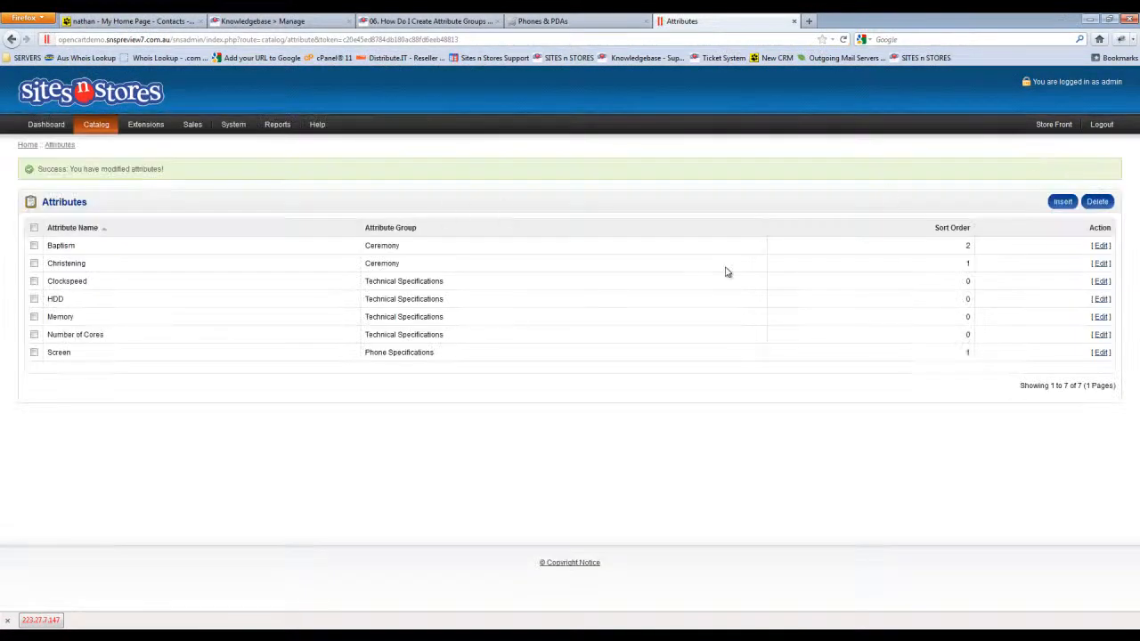
- Add and save another attribute named "Processor" in the Phone Specifications group with sort order 2
{"action": "left_click", "coordinate": [1065, 203]}
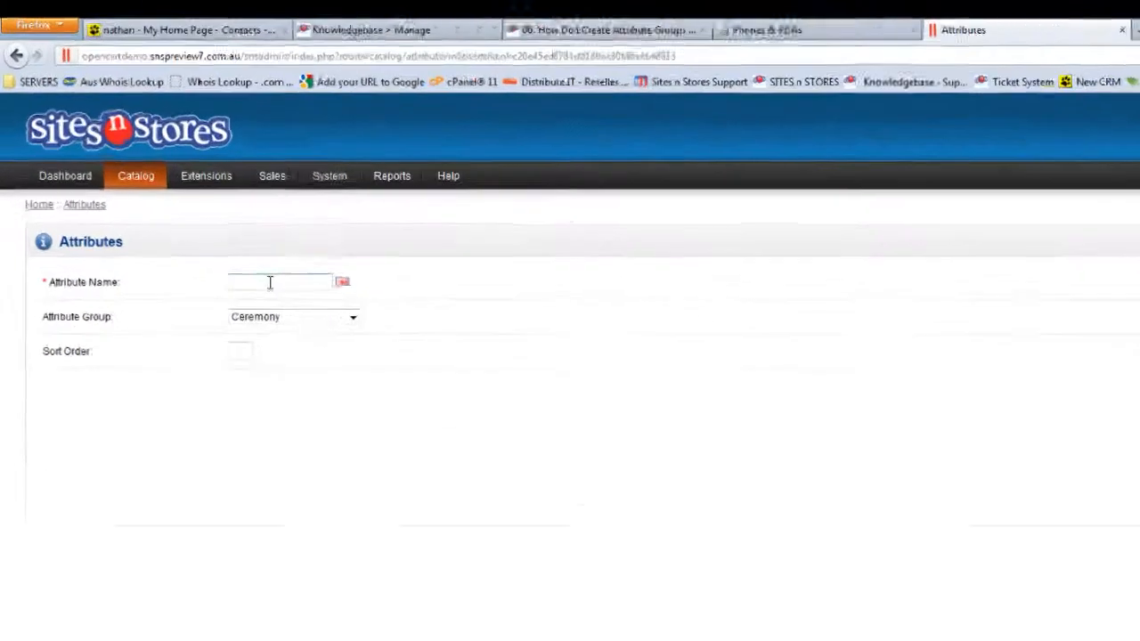
{"action": "left_click", "coordinate": [199, 199]}
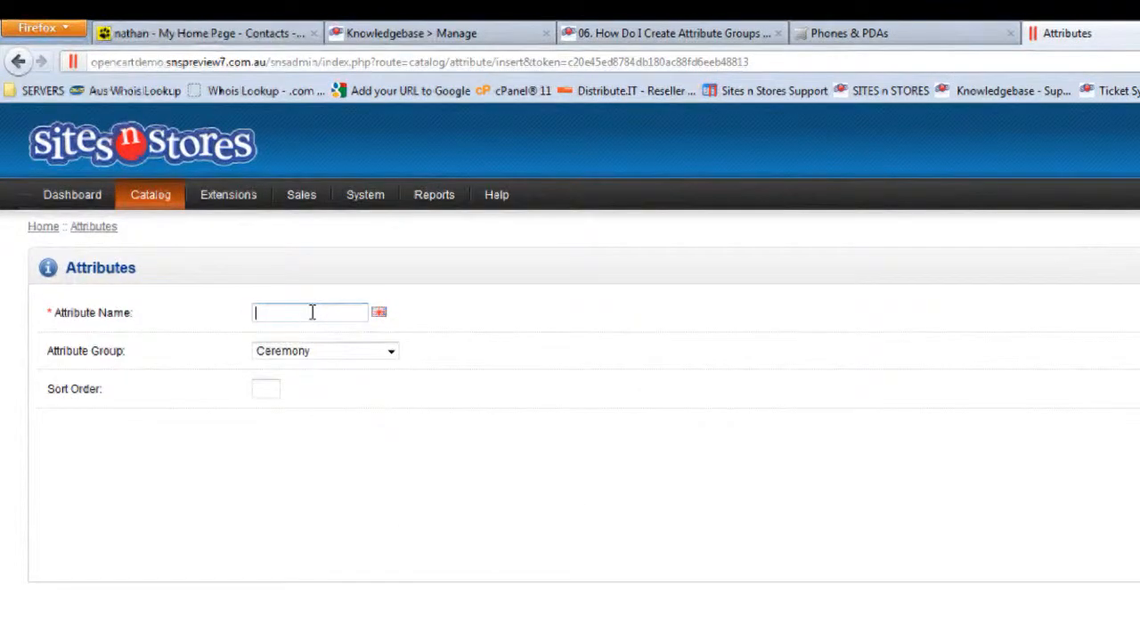
{"action": "type", "text": "Processor"}
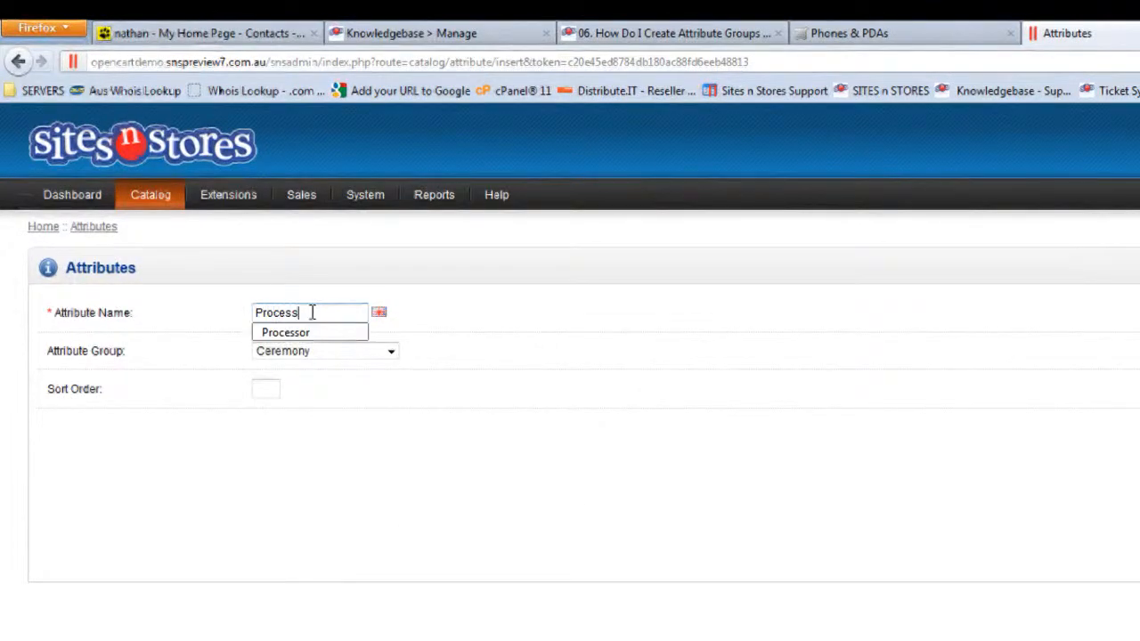
{"action": "left_click", "coordinate": [306, 355]}
{"action": "left_click", "coordinate": [300, 382]}
{"action": "left_click", "coordinate": [275, 385]}
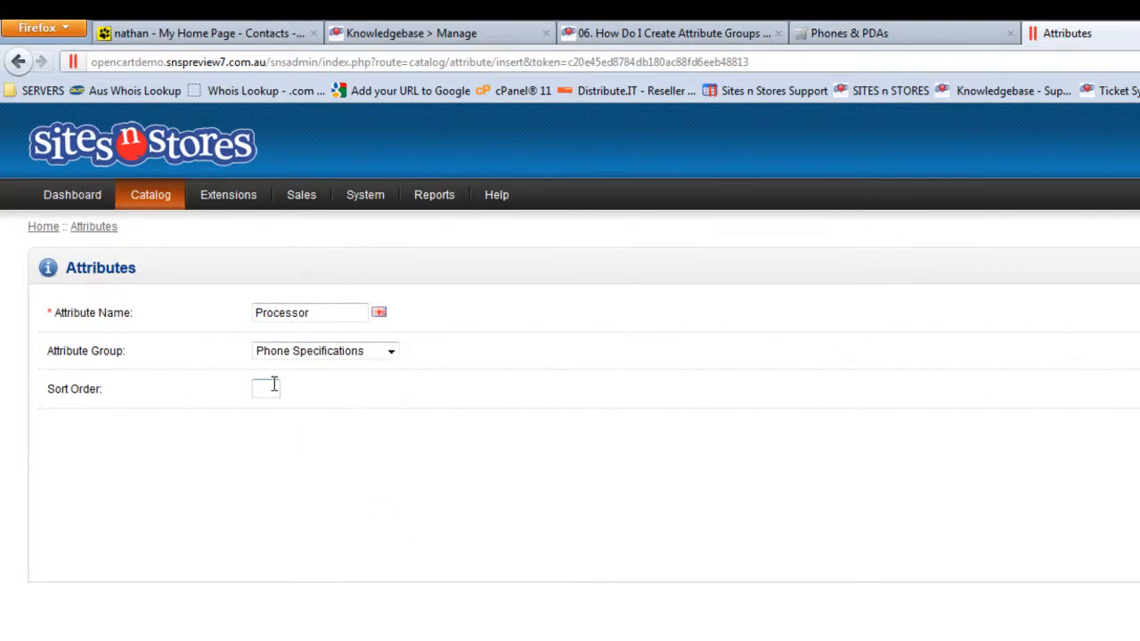
{"action": "type", "text": "2"}
{"action": "left_click", "coordinate": [556, 463]}
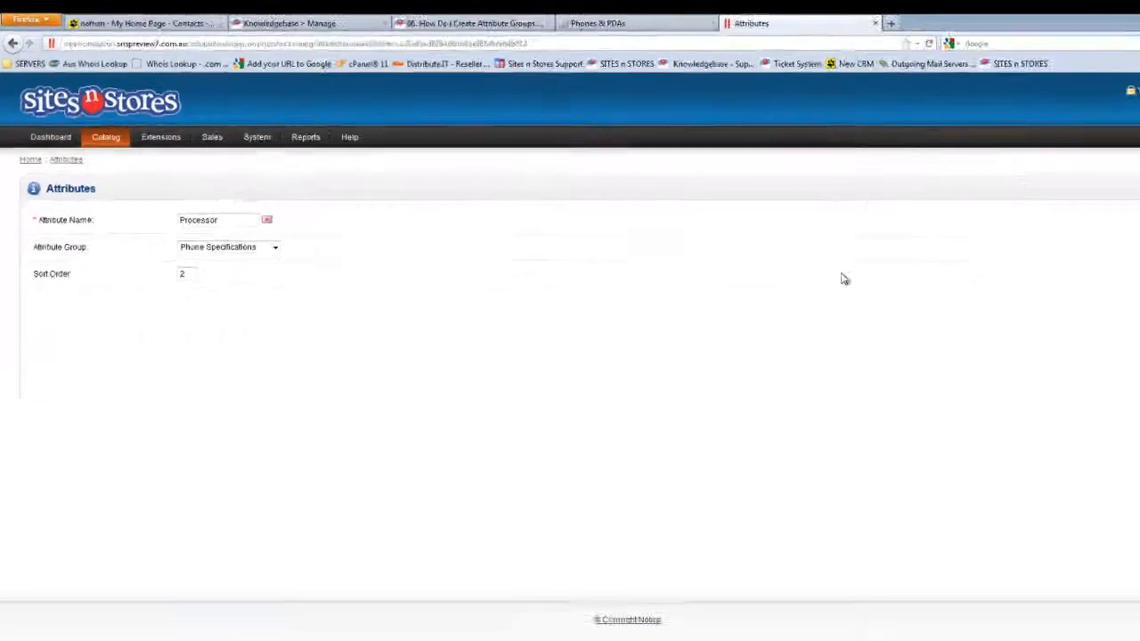
{"action": "left_click", "coordinate": [1063, 171]}
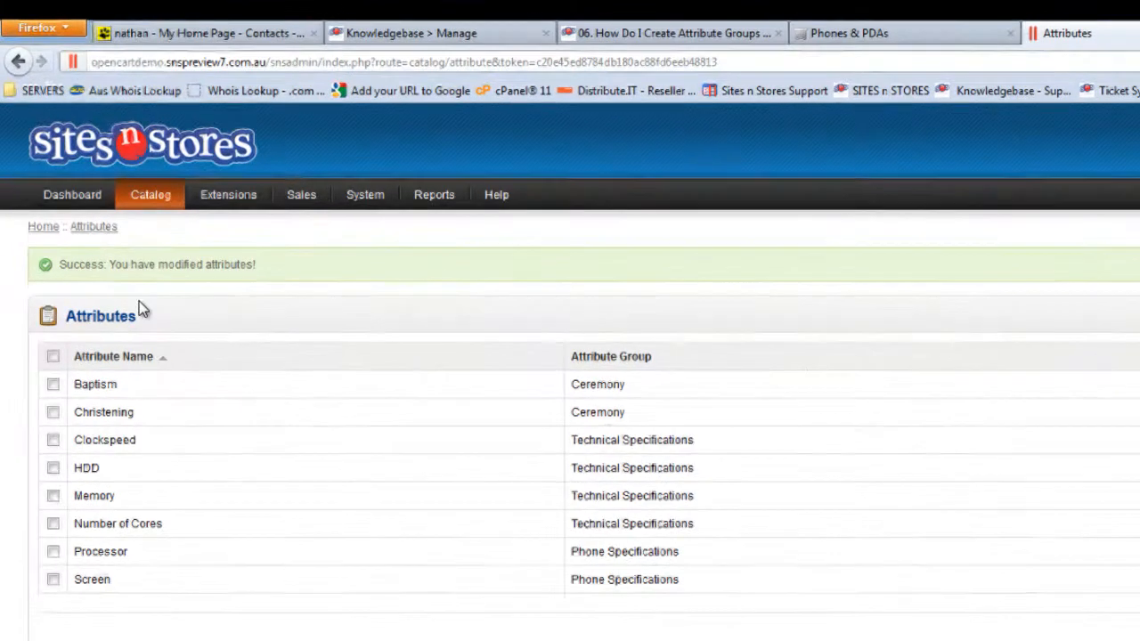
- Open the HTC Touch HD product for editing and go to its attribute settings
{"action": "mouse_move", "coordinate": [94, 130]}
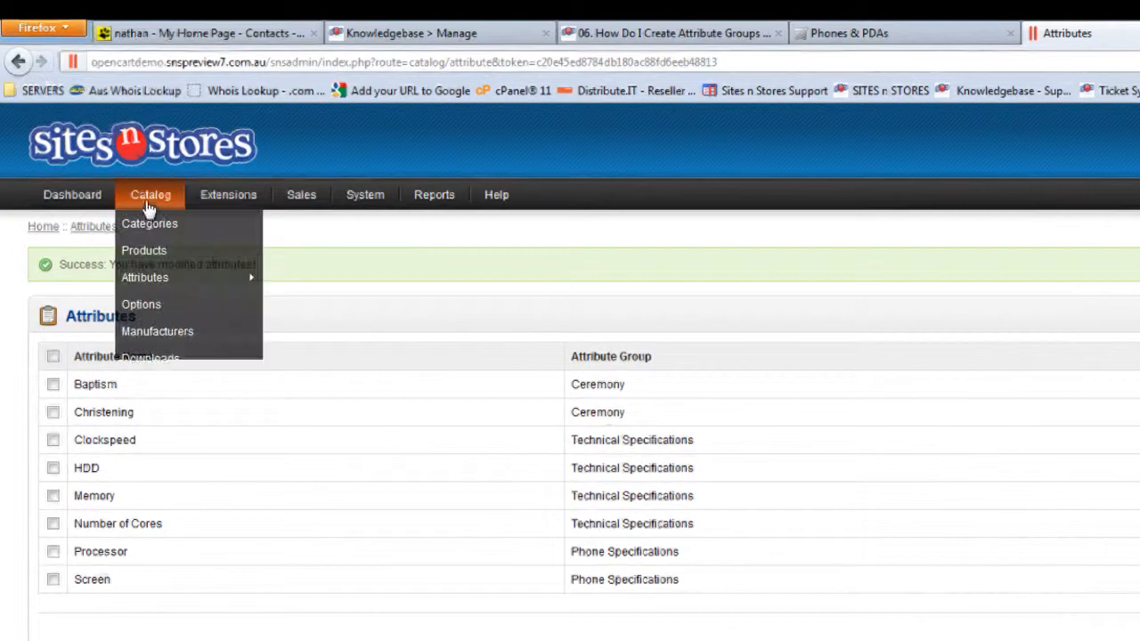
{"action": "left_click", "coordinate": [157, 253]}
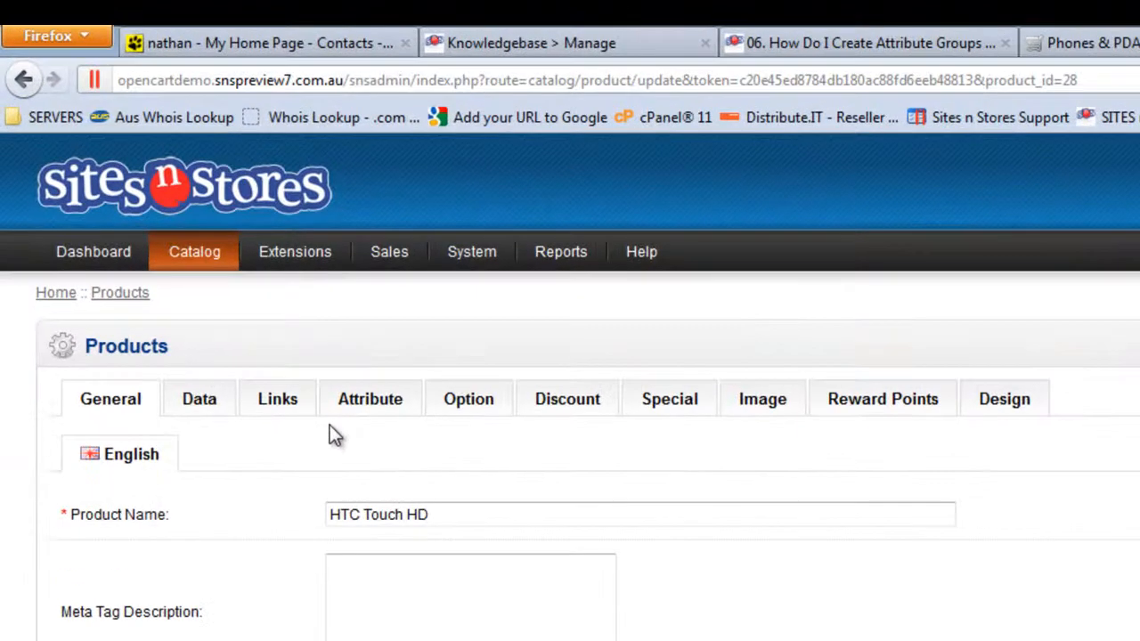
{"action": "left_click", "coordinate": [383, 403]}
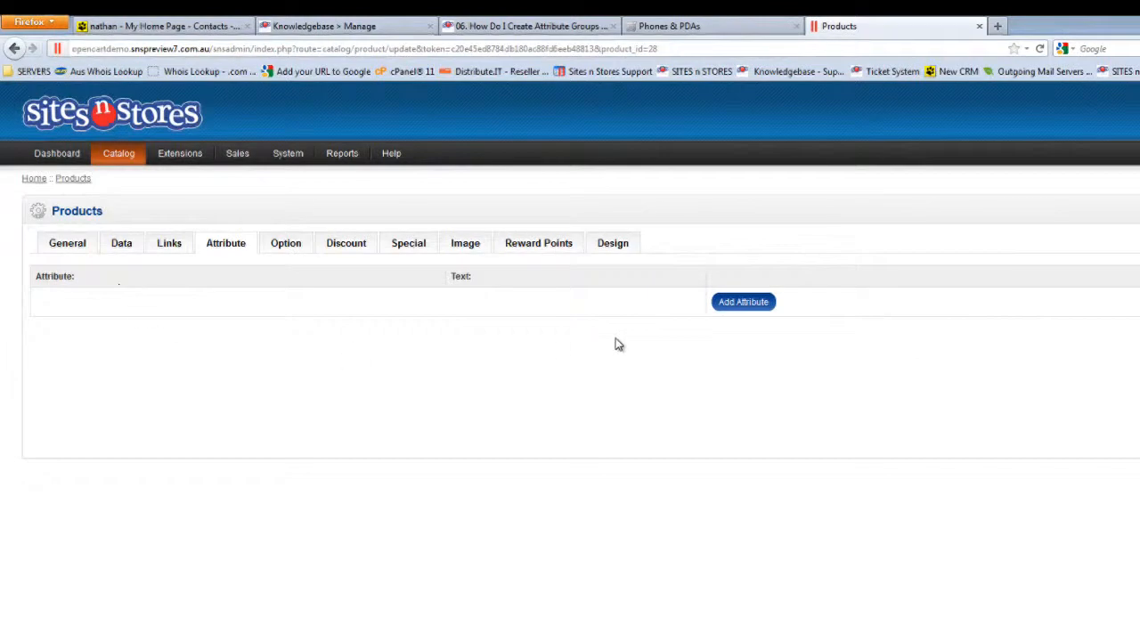
- Add the Processor and Screen attributes to the HTC Touch HD product
{"action": "left_click", "coordinate": [743, 302]}
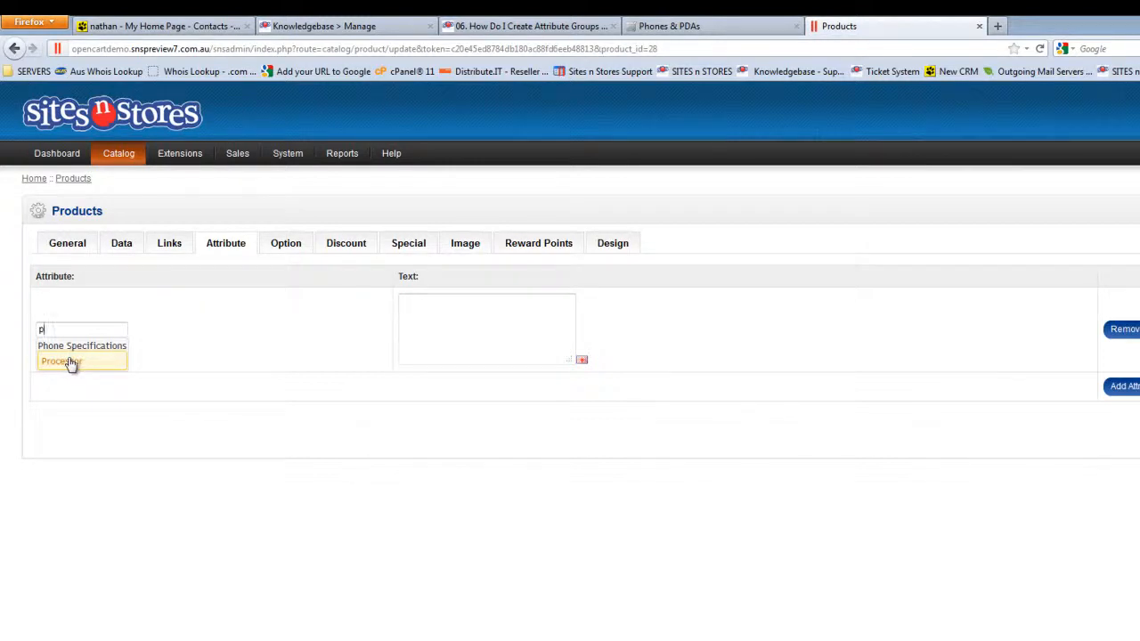
{"action": "left_click", "coordinate": [71, 364]}
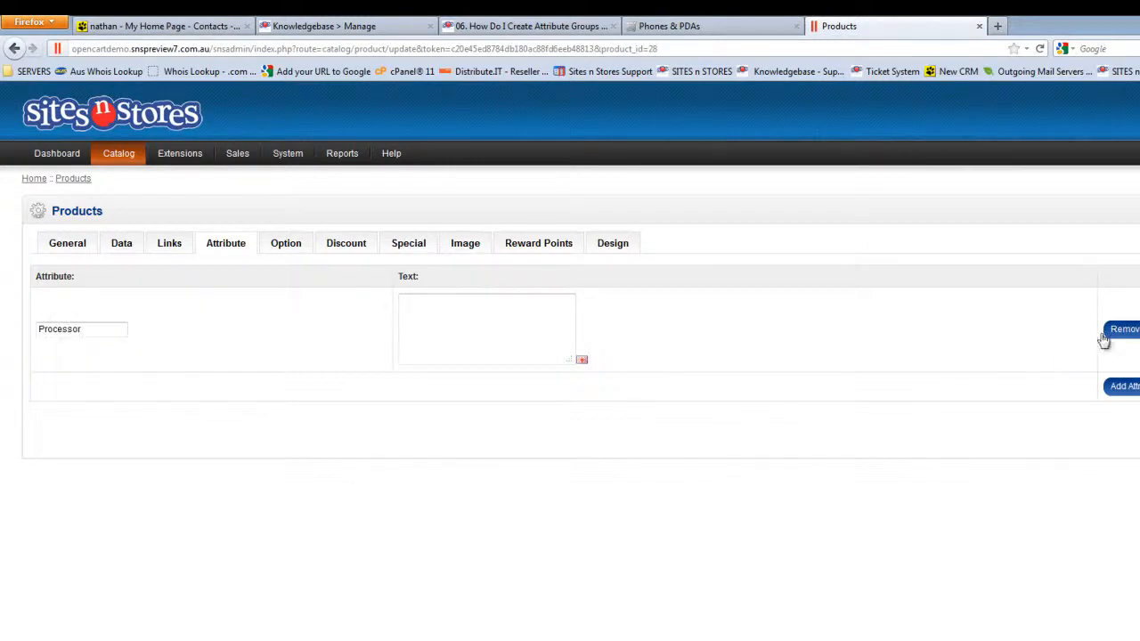
{"action": "left_click", "coordinate": [1124, 386]}
{"action": "left_click", "coordinate": [68, 415]}
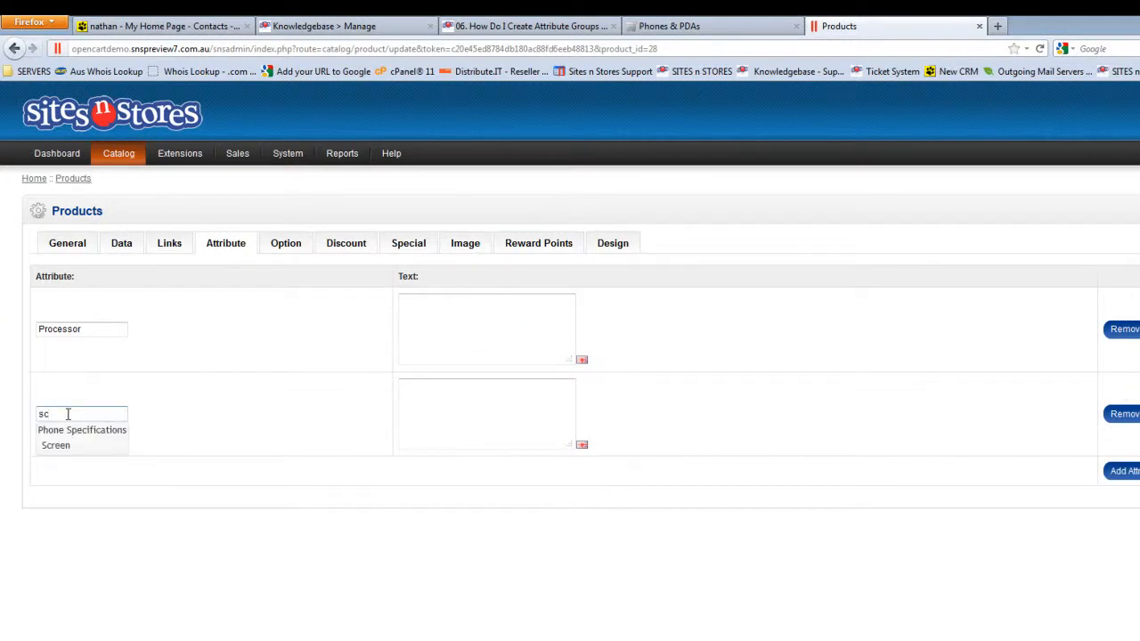
{"action": "left_click", "coordinate": [56, 449]}
- Enter "Dual Core 1.5 GHz" as the Processor text and 4.2" LED as the Screen text
{"action": "left_click", "coordinate": [494, 343]}
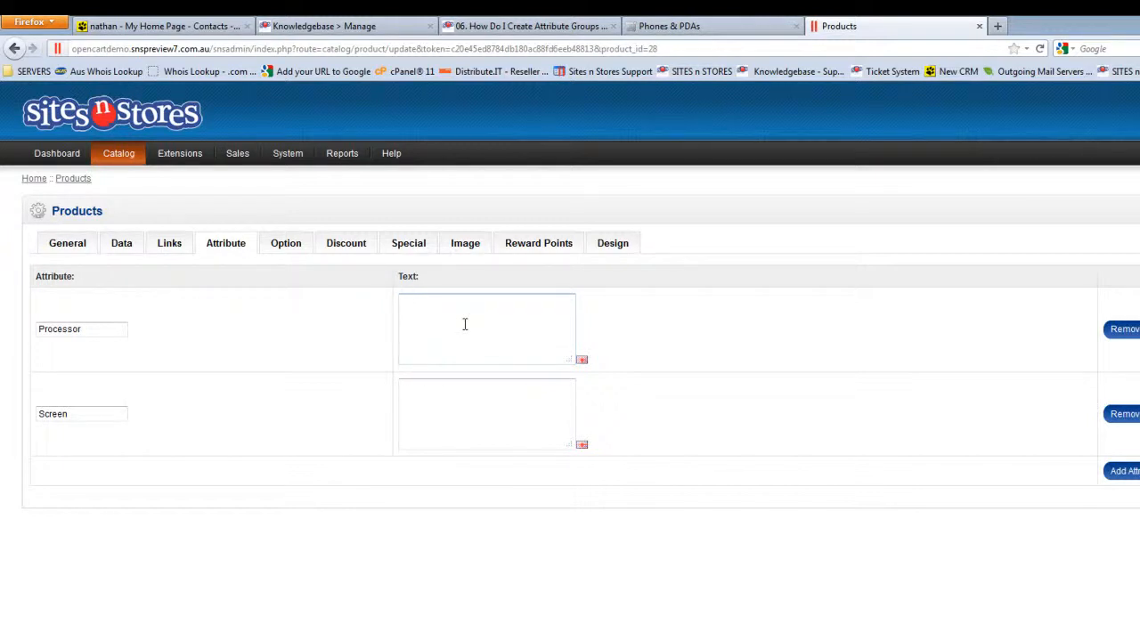
{"action": "type", "text": "Dual Core 1.5 GHz"}
{"action": "left_click", "coordinate": [458, 418]}
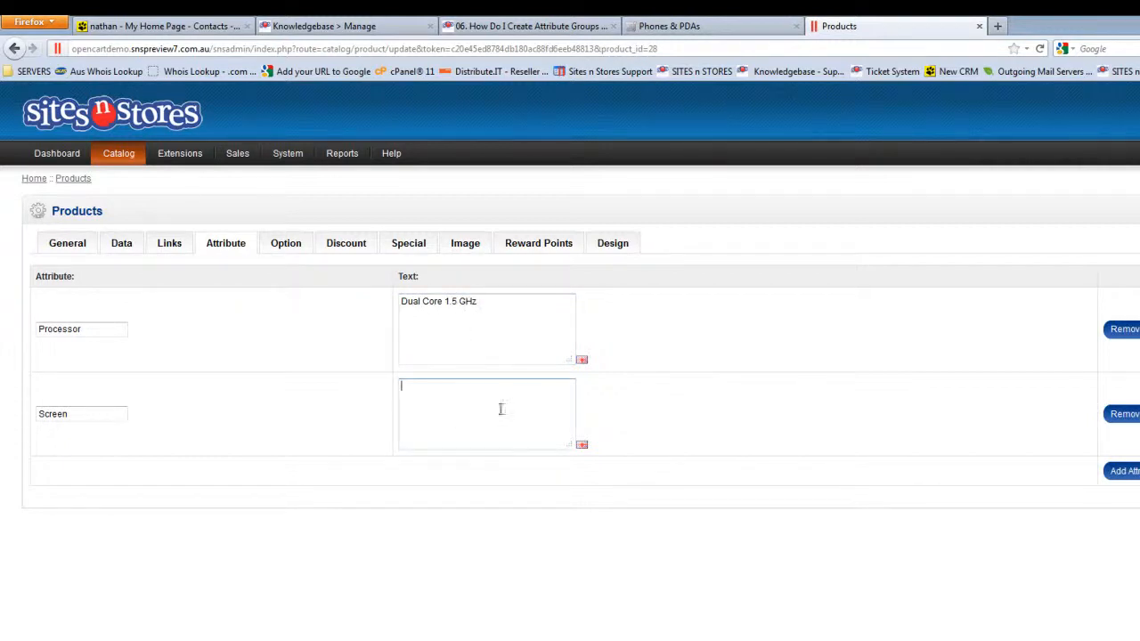
{"action": "type", "text": "4.2\" LED"}
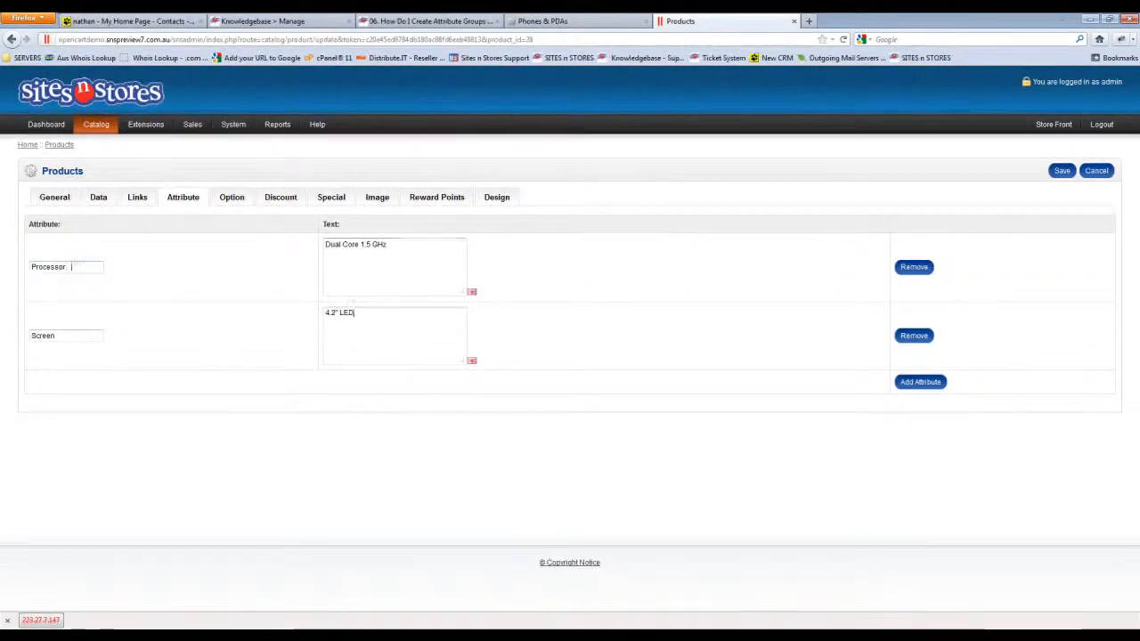
{"action": "left_click_drag", "start_coordinate": [403, 256], "coordinate": [262, 255]}
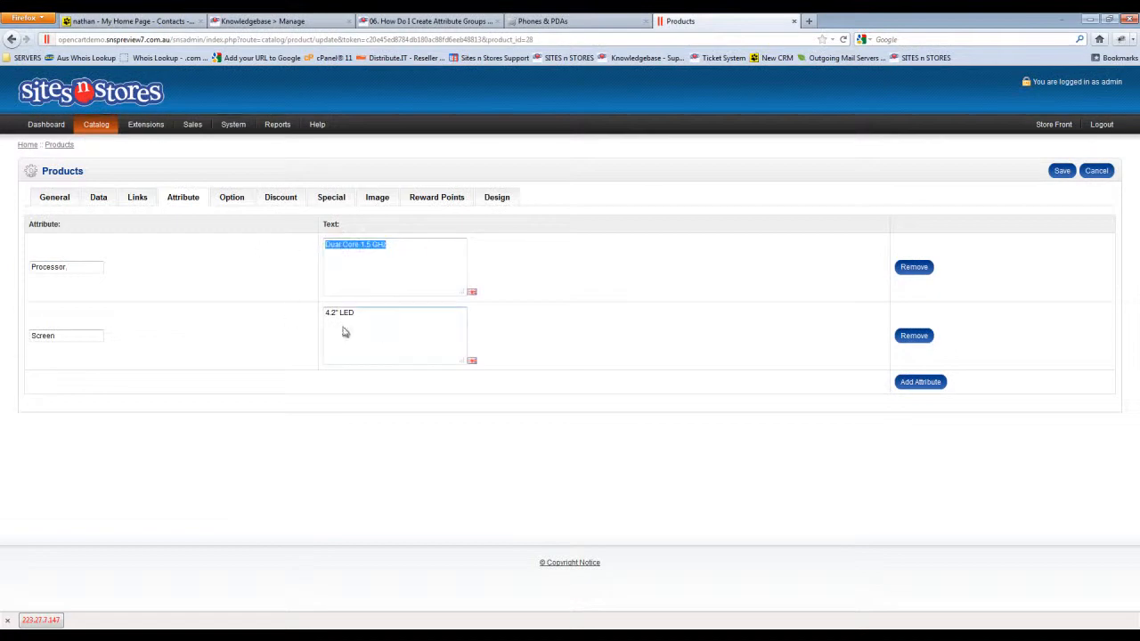
- Save the attribute changes to the HTC Touch HD product
{"action": "left_click_drag", "start_coordinate": [389, 321], "coordinate": [273, 318]}
{"action": "left_click", "coordinate": [839, 229]}
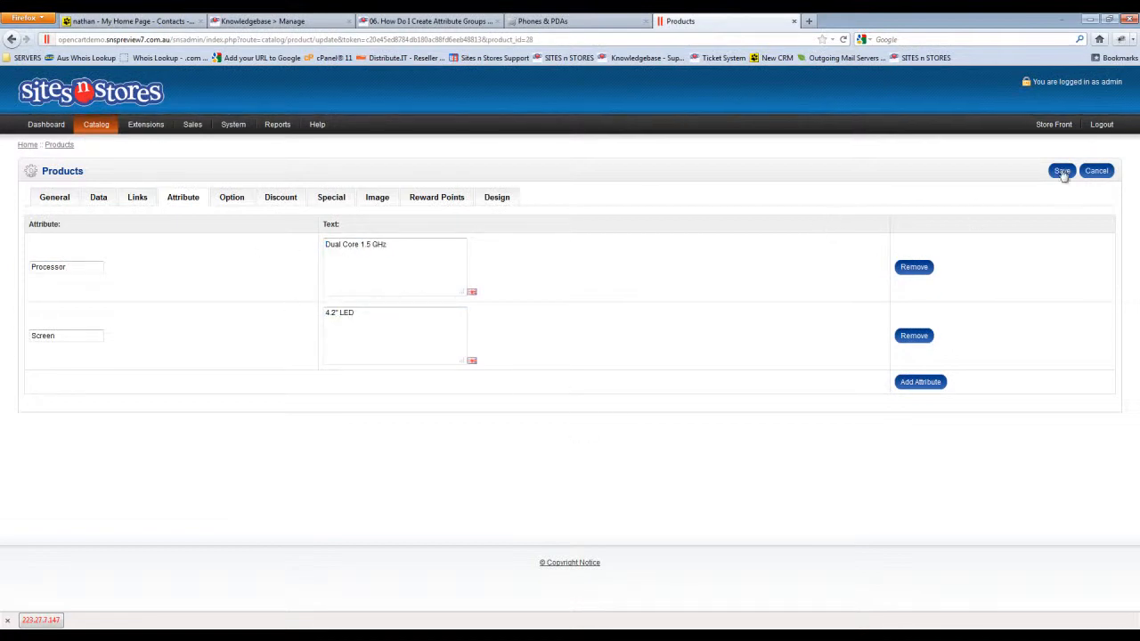
{"action": "left_click", "coordinate": [1063, 172]}
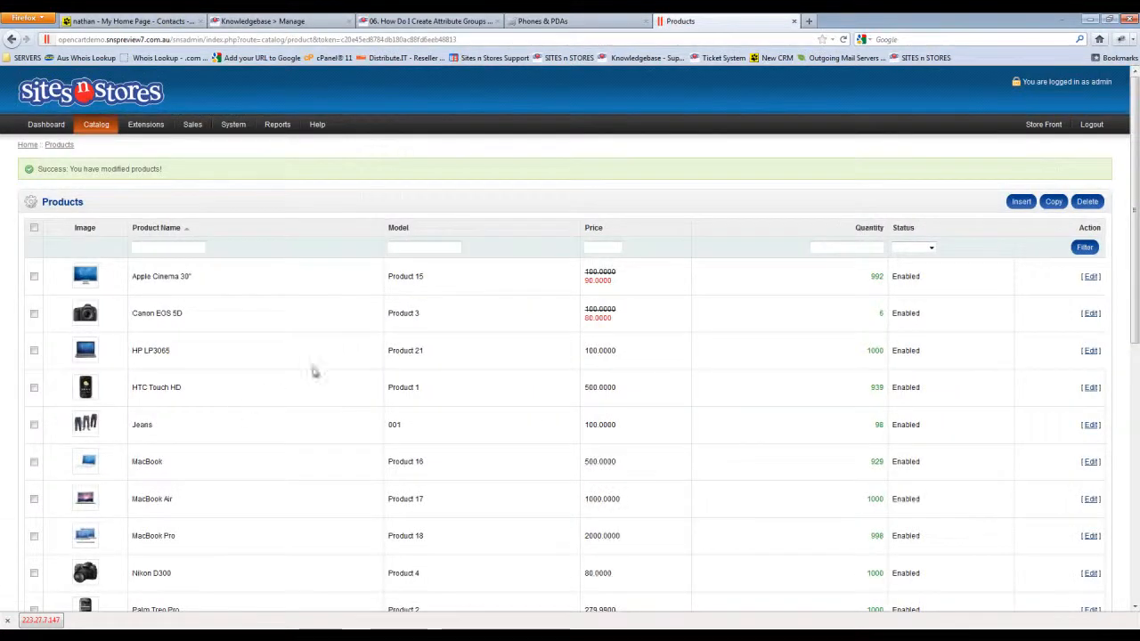
- Open the Palm Treo Pro product for editing and go to its attribute settings
{"action": "scroll", "coordinate": [326, 369], "scroll_direction": "down", "scroll_amount": 3}
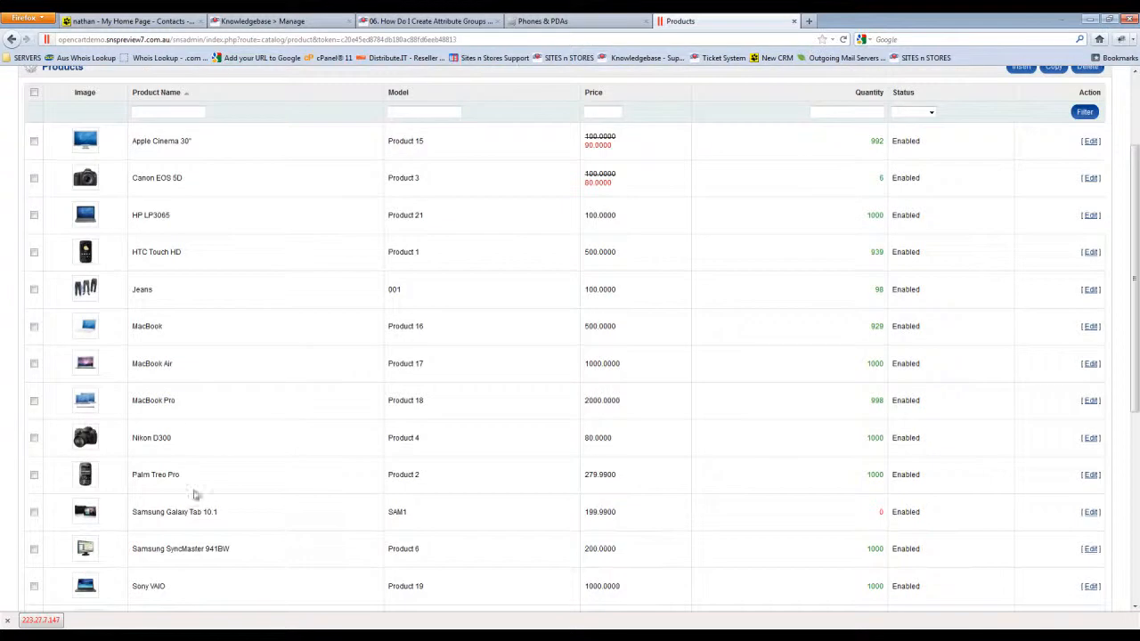
{"action": "left_click", "coordinate": [1092, 476]}
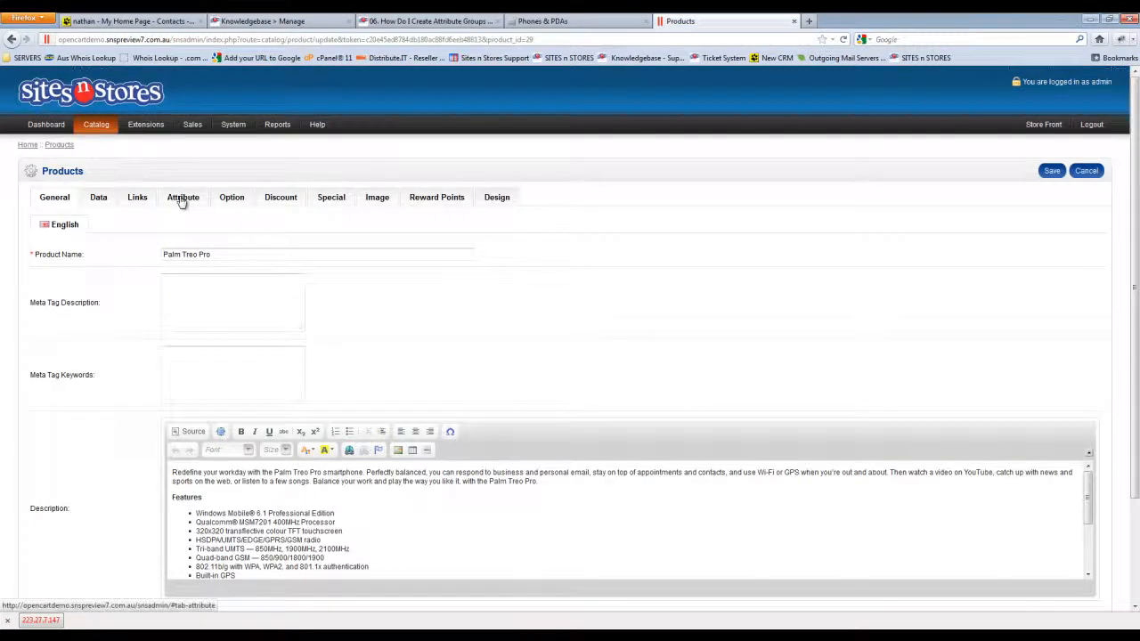
{"action": "left_click", "coordinate": [181, 198]}
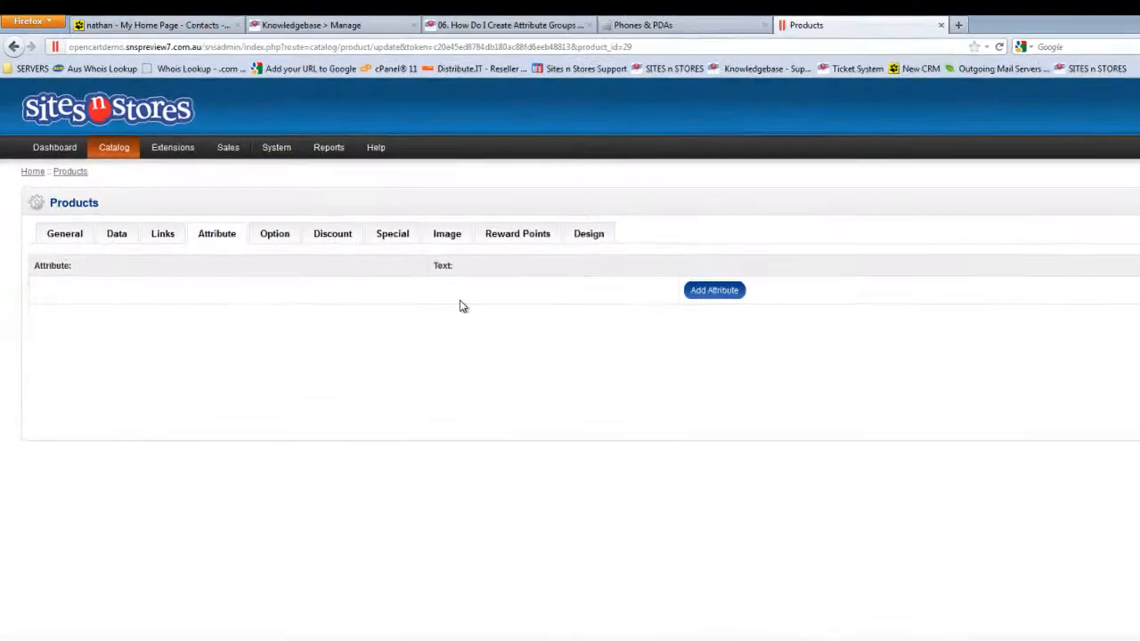
- Add the Processor attribute to the Palm Treo Pro with the text "Single Core 1 GHz"
{"action": "left_click", "coordinate": [728, 294]}
{"action": "left_click", "coordinate": [71, 318]}
{"action": "type", "text": "pro"}
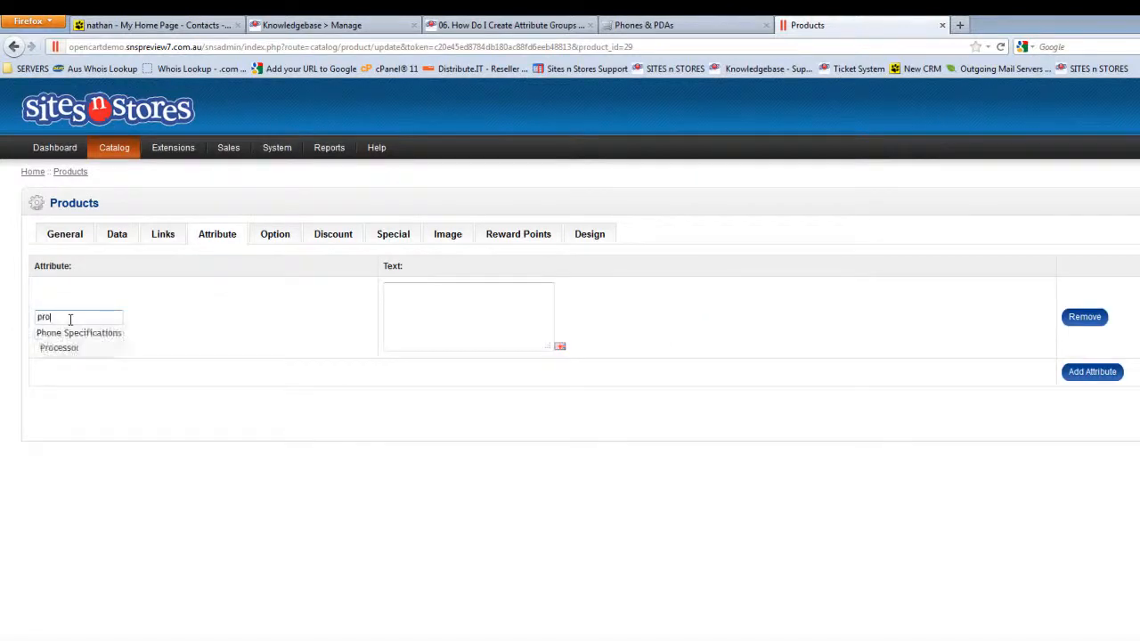
{"action": "left_click", "coordinate": [73, 351]}
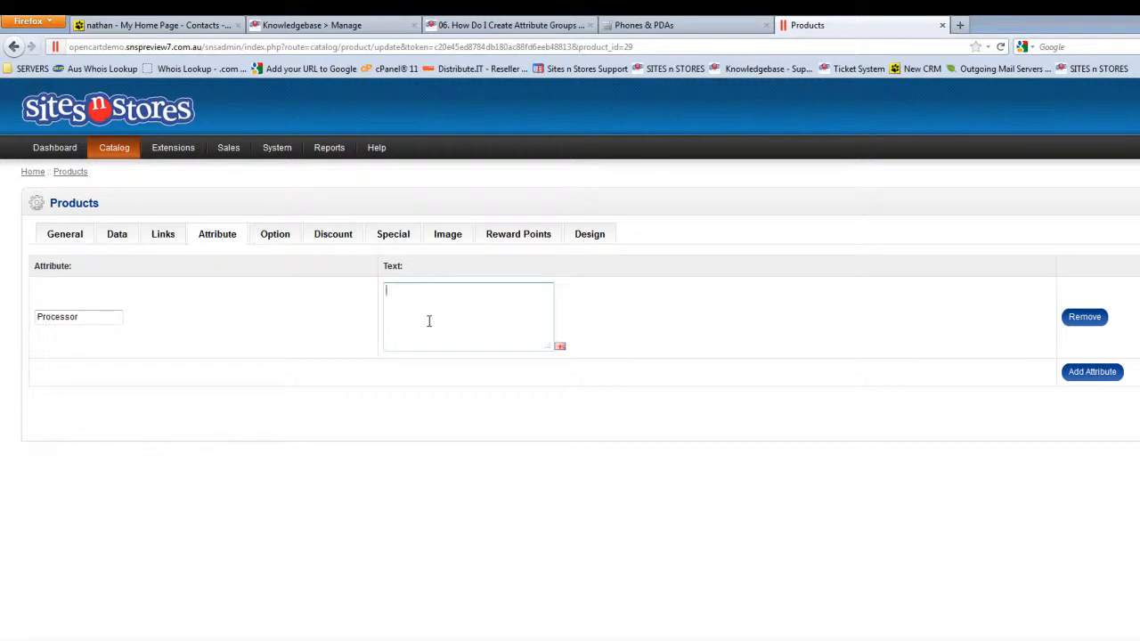
{"action": "type", "text": "Single Core 1 GHz"}
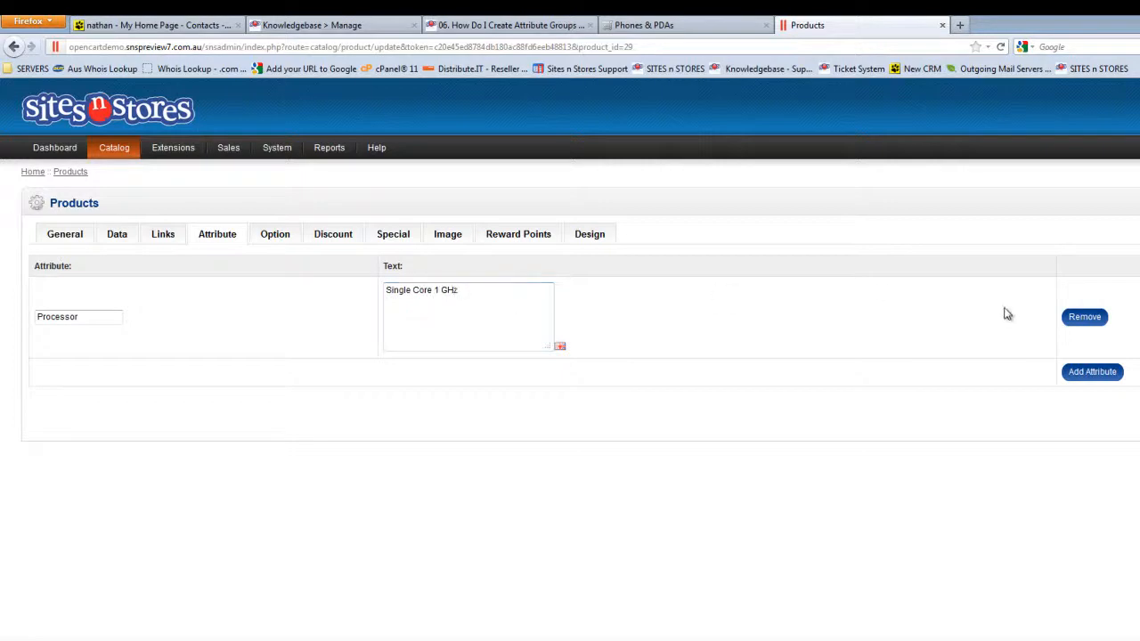
- Add the Screen attribute with the text 4.3" Super AMOLED and save the Palm Treo Pro product
{"action": "left_click", "coordinate": [1092, 373]}
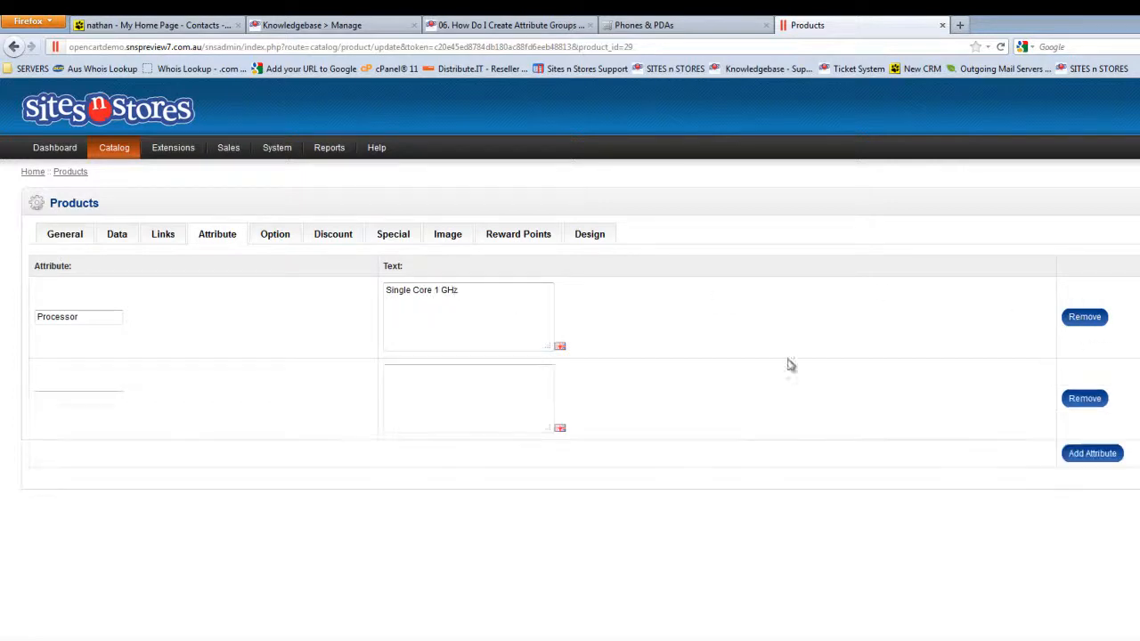
{"action": "left_click", "coordinate": [80, 398]}
{"action": "type", "text": "Sc"}
{"action": "left_click", "coordinate": [56, 428]}
{"action": "left_click", "coordinate": [449, 395]}
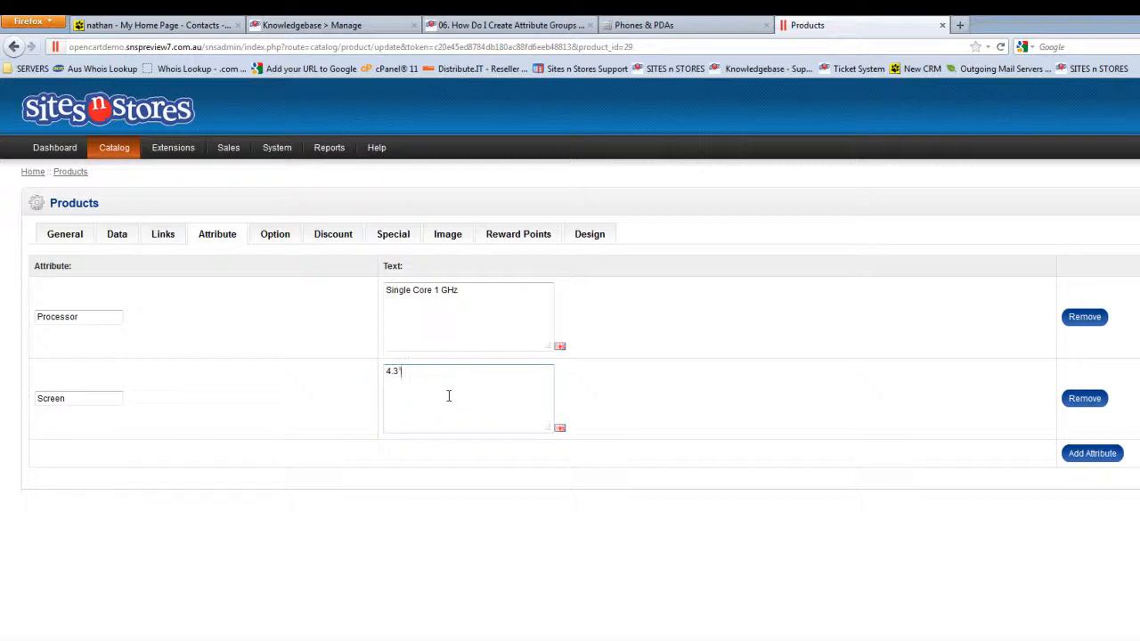
{"action": "type", "text": "4.3\" Super AMOLED"}
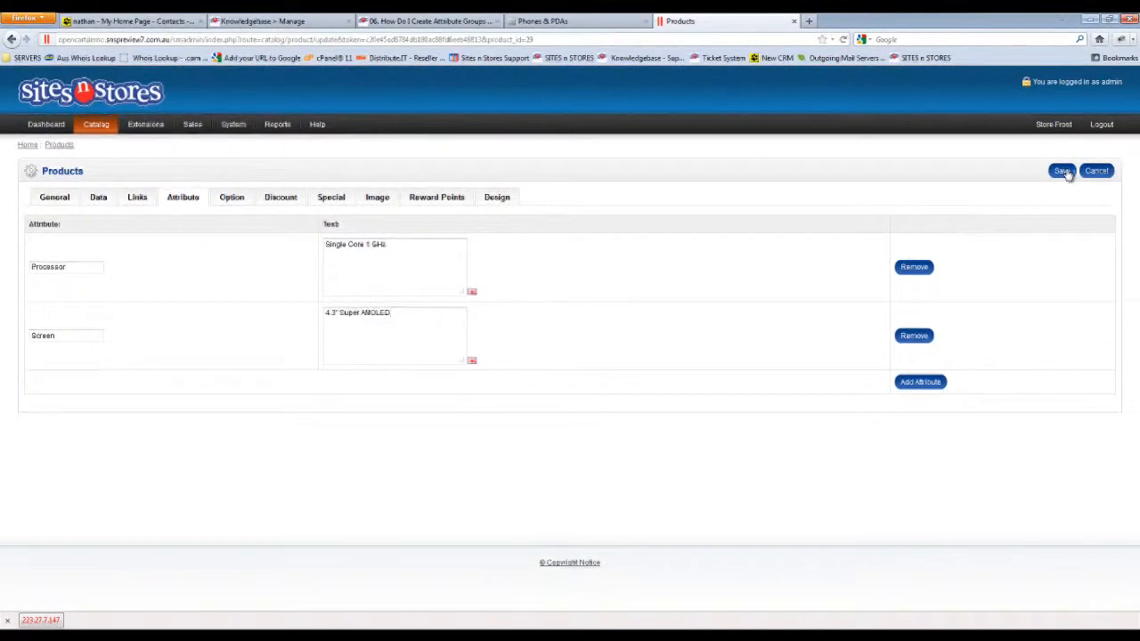
{"action": "left_click", "coordinate": [1062, 171]}
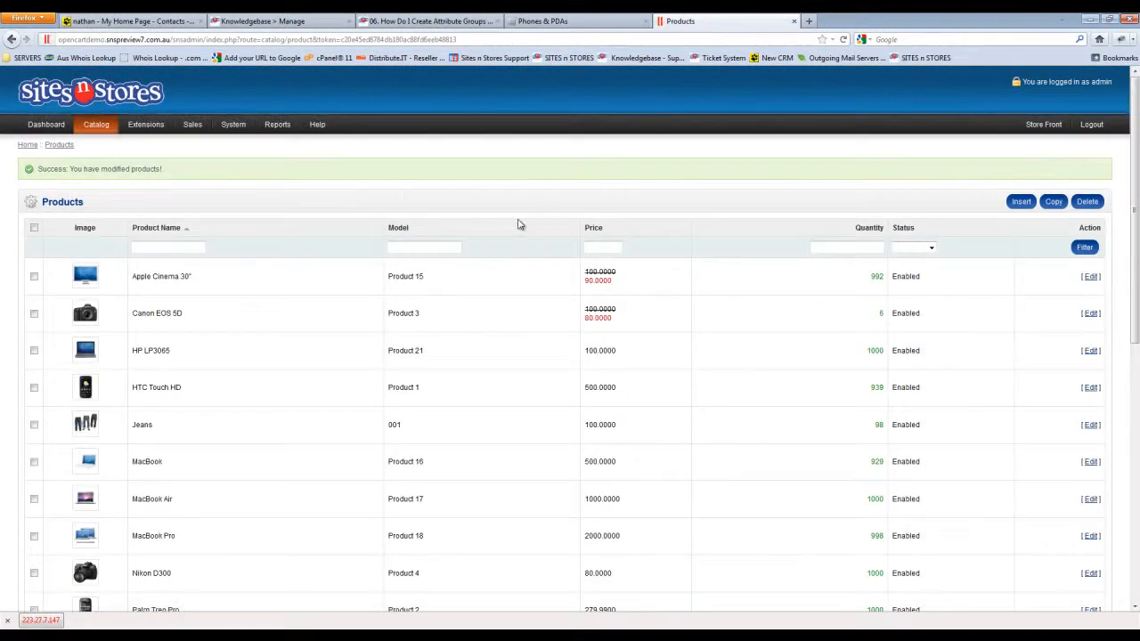
- On the storefront's Phones & PDAs page, add HTC Touch HD and Palm Treo Pro to the comparison and open the product comparison
{"action": "scroll", "coordinate": [520, 225], "scroll_direction": "down", "scroll_amount": 1}
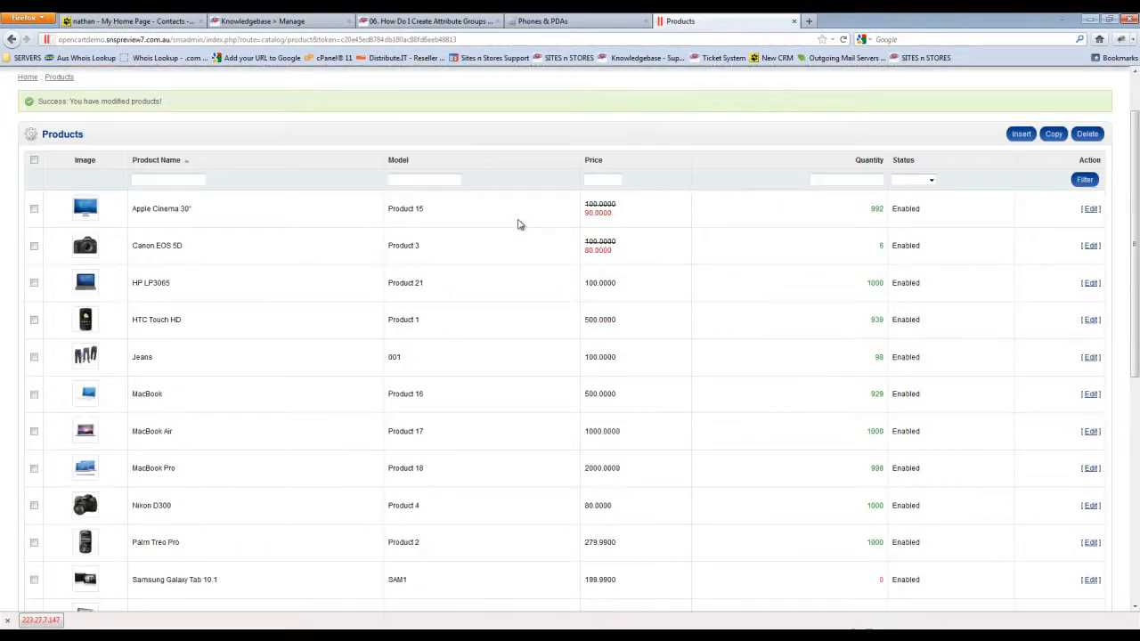
{"action": "left_click", "coordinate": [586, 18]}
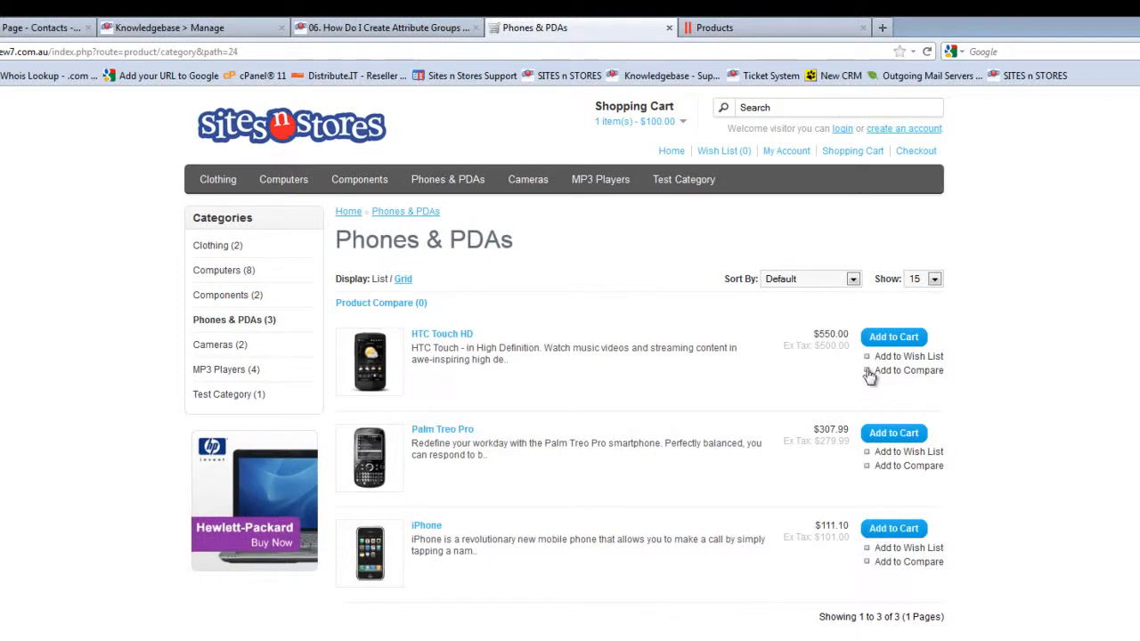
{"action": "left_click", "coordinate": [868, 373]}
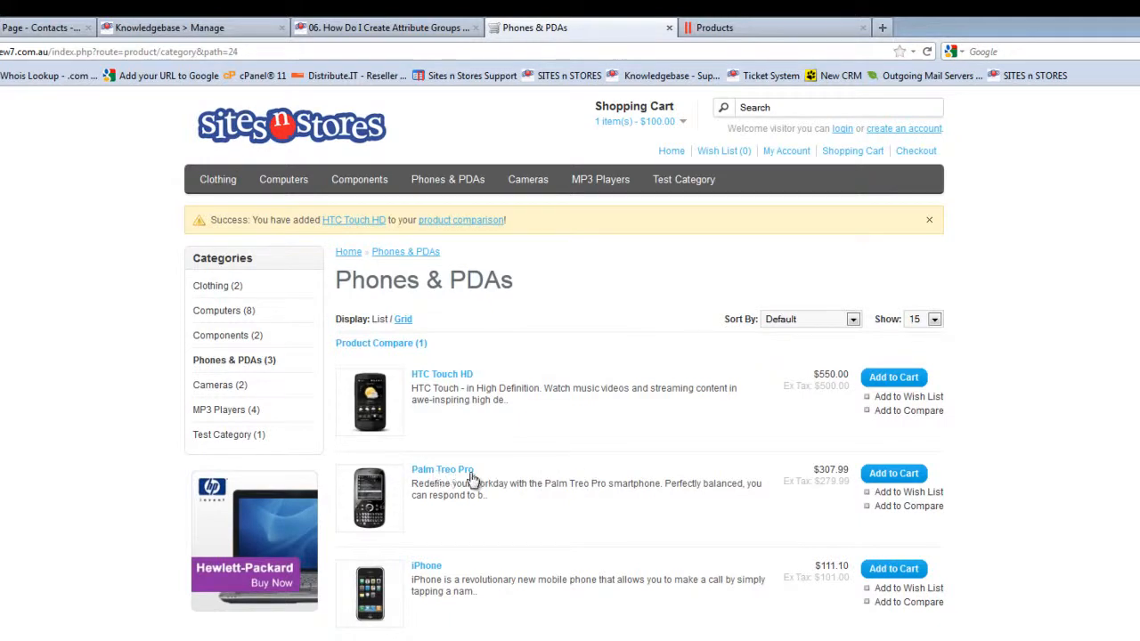
{"action": "left_click", "coordinate": [868, 509]}
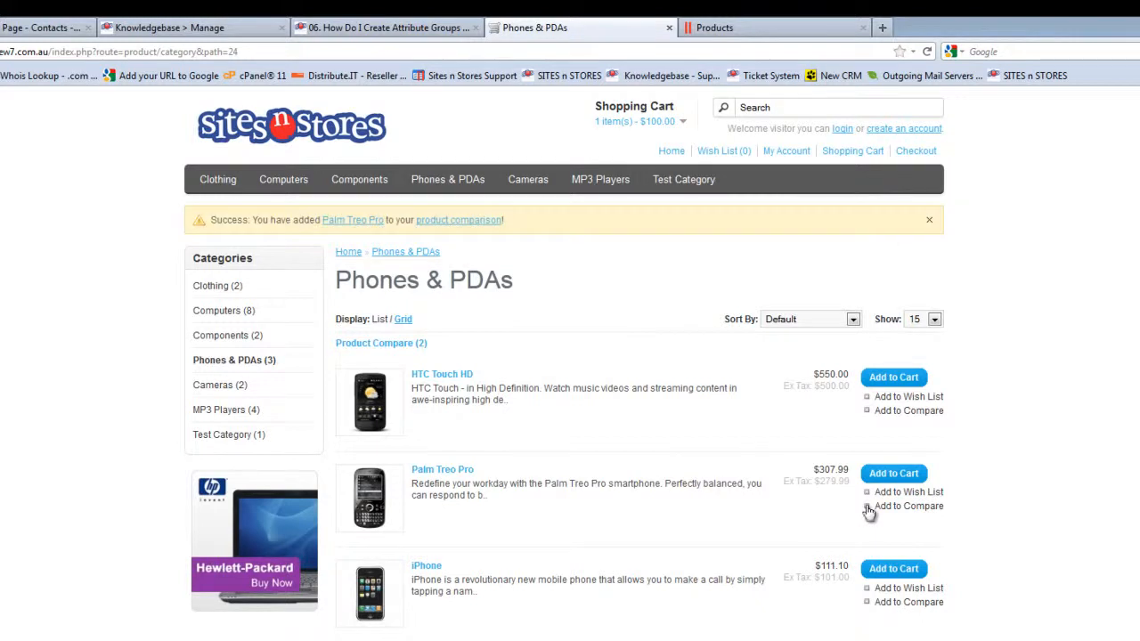
{"action": "left_click", "coordinate": [462, 221]}
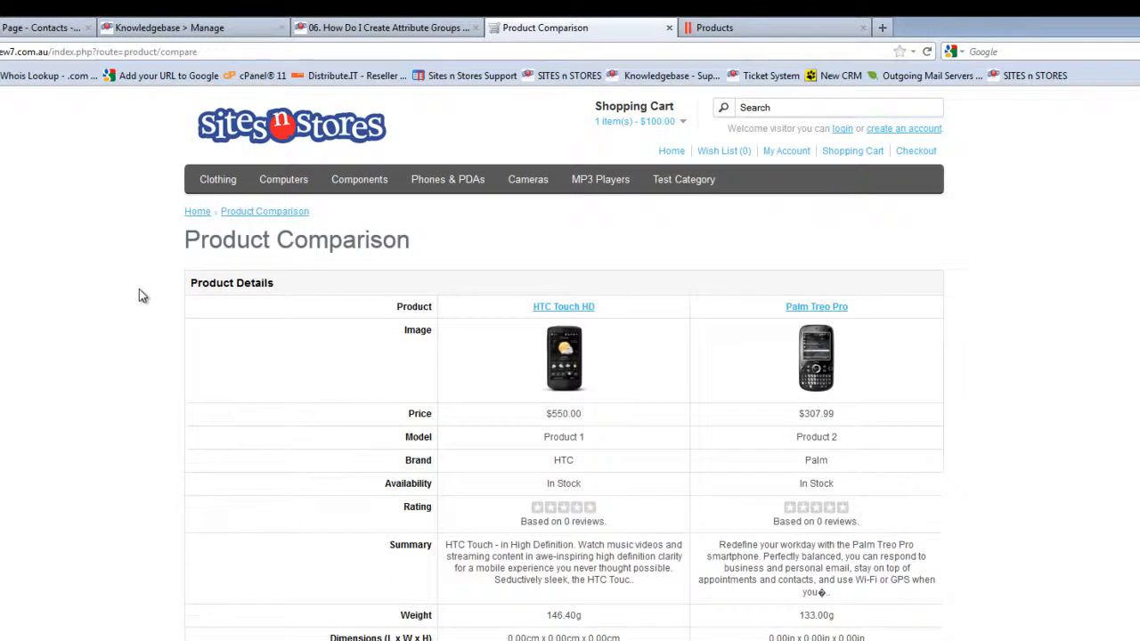
- Examine the Phone Specifications section of the product comparison, checking the Screen and Processor rows for both phones
{"action": "scroll", "coordinate": [139, 290], "scroll_direction": "down", "scroll_amount": 3}
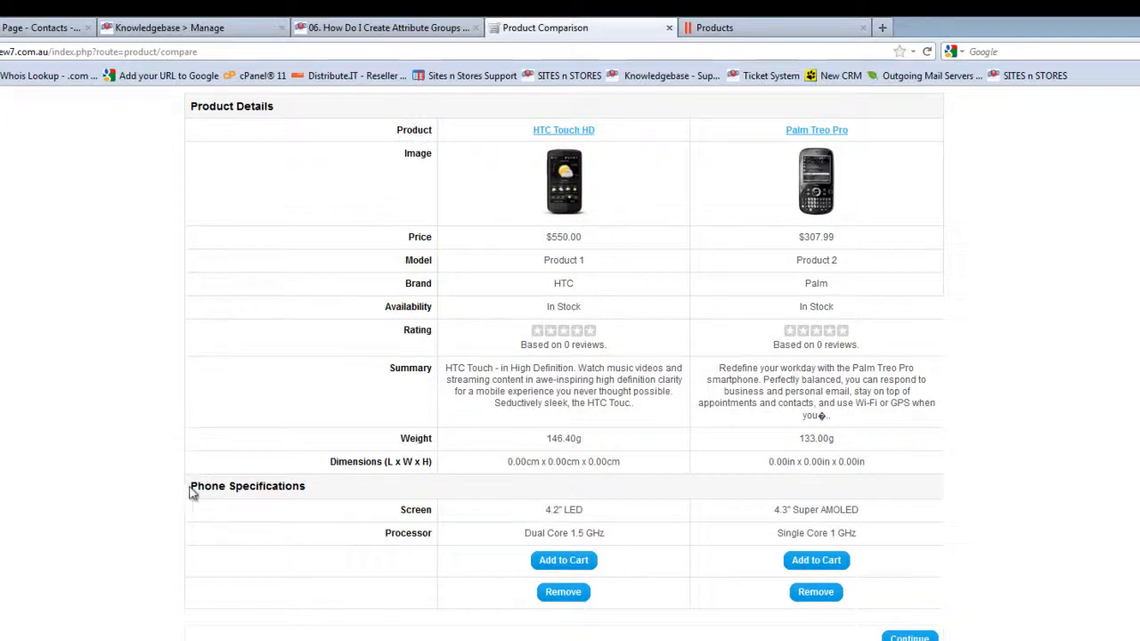
{"action": "left_click_drag", "start_coordinate": [192, 487], "coordinate": [310, 489]}
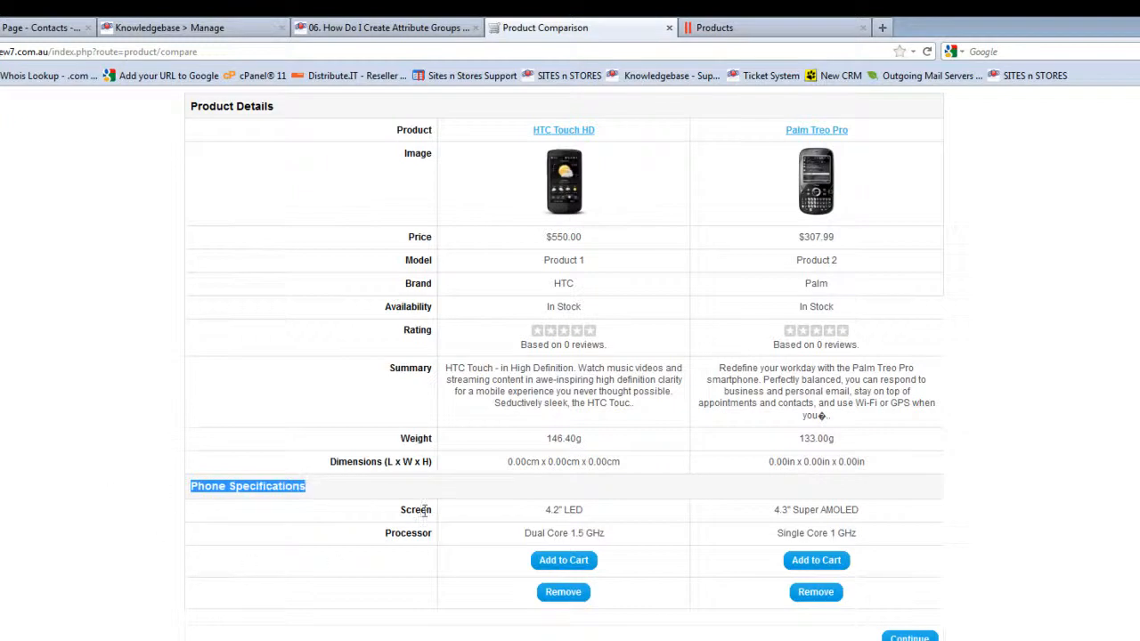
{"action": "left_click_drag", "start_coordinate": [397, 511], "coordinate": [431, 533]}
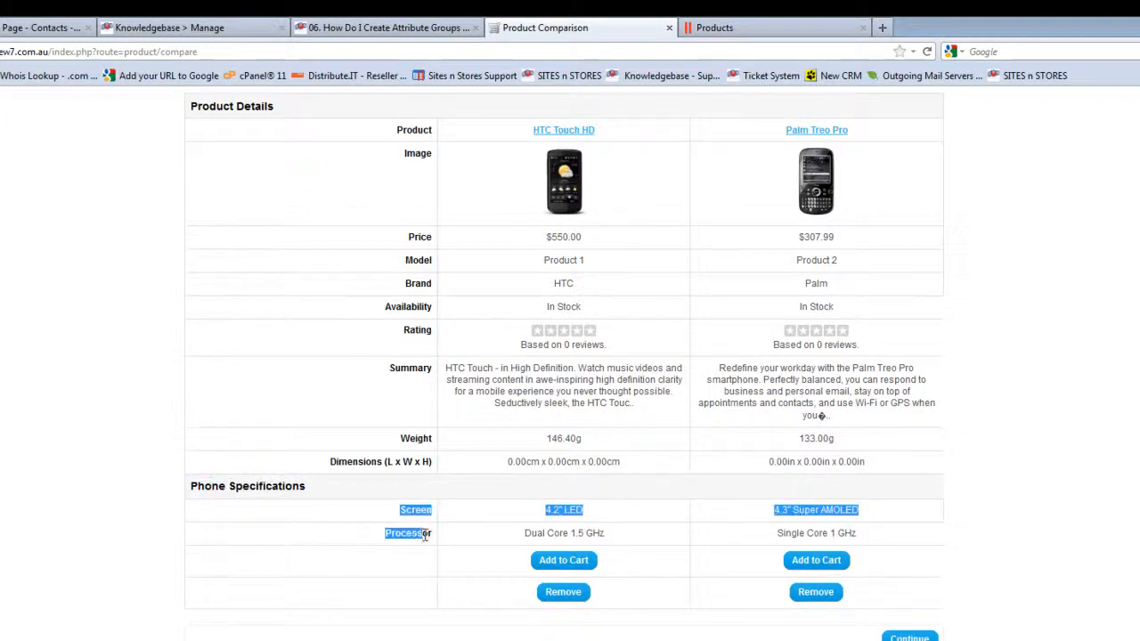
{"action": "left_click", "coordinate": [411, 532]}
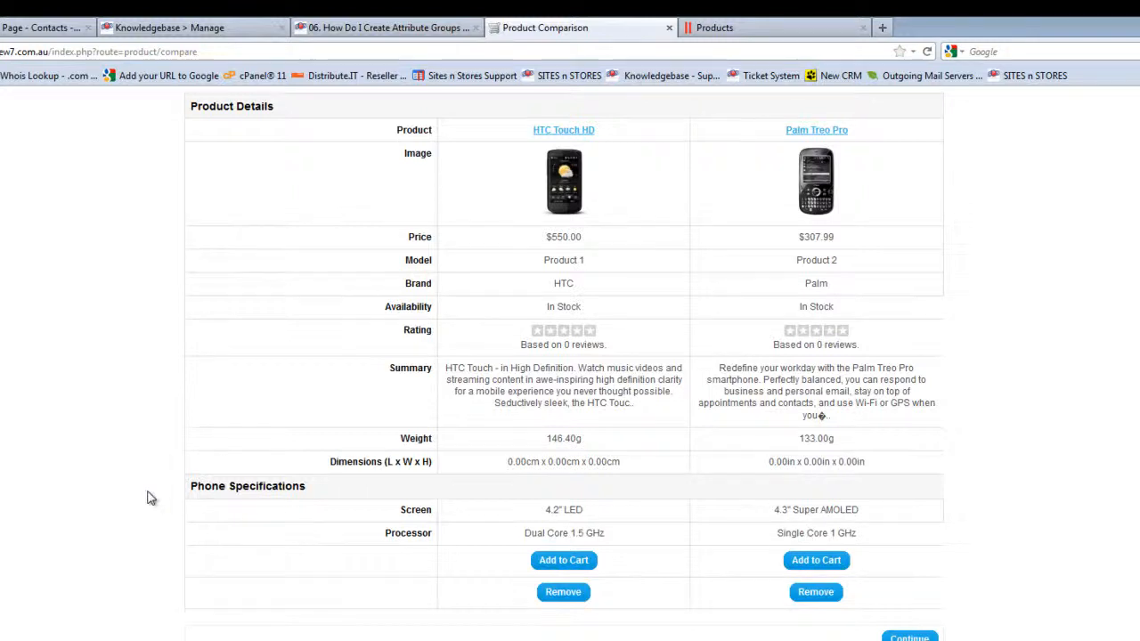
{"action": "scroll", "coordinate": [150, 499], "scroll_direction": "up", "scroll_amount": 1}
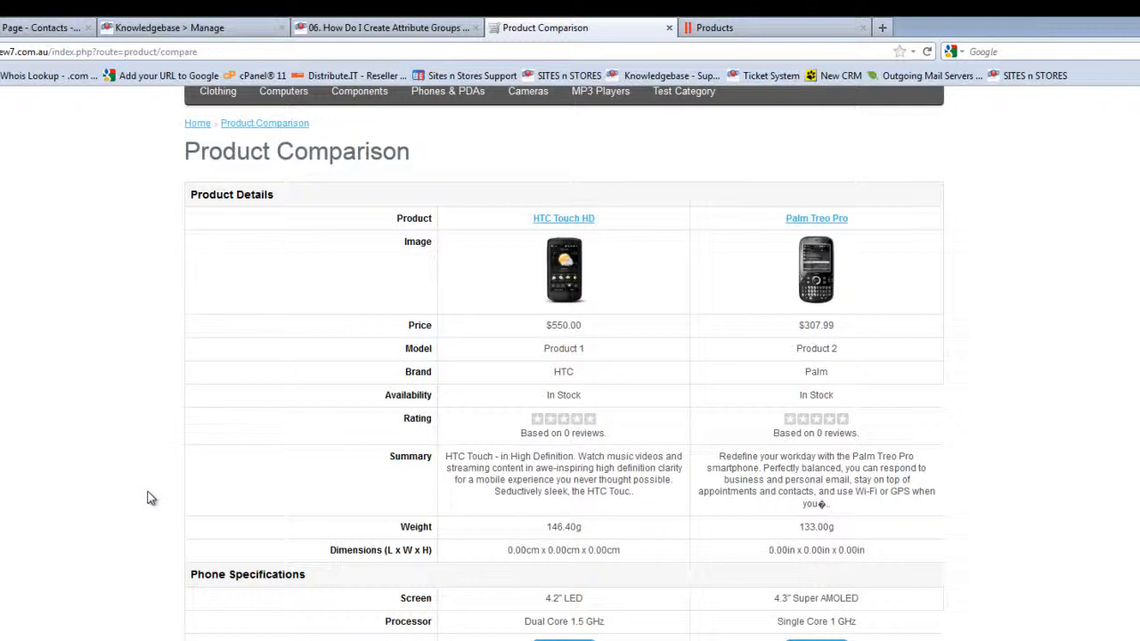
{"action": "scroll", "coordinate": [149, 499], "scroll_direction": "up", "scroll_amount": 1}
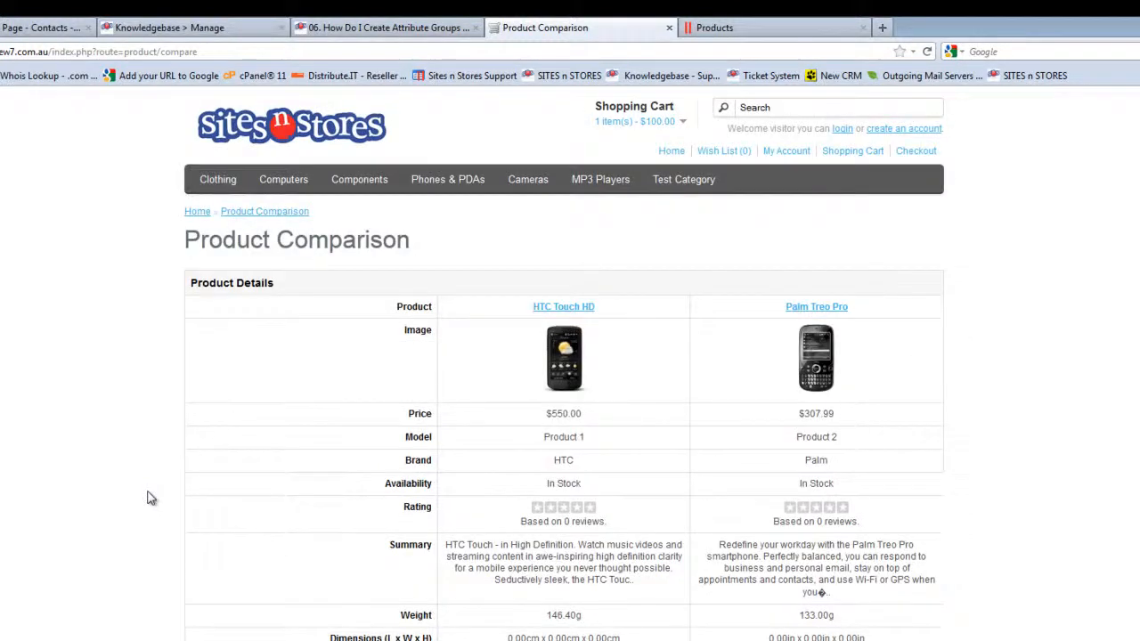